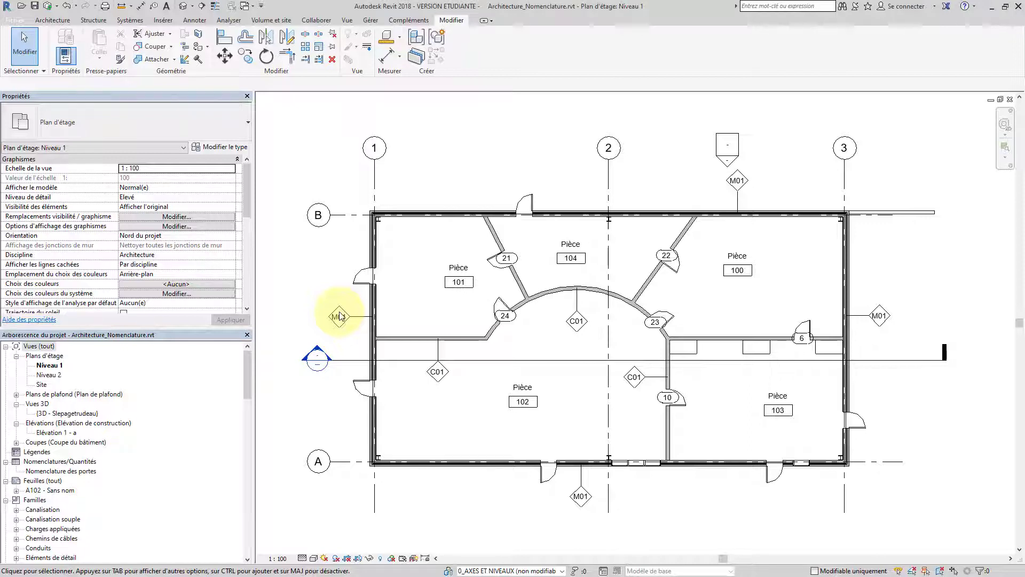
Examine the type properties, including Marque de type, of the horizontal partition wall between rooms 101 and 102.
{"action": "left_click", "coordinate": [441, 302]}
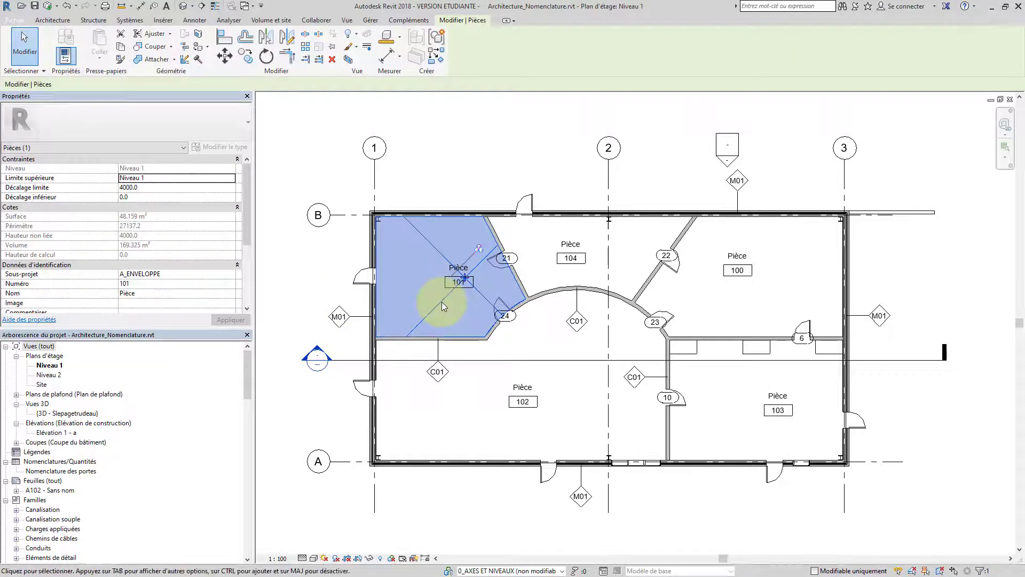
{"action": "left_click", "coordinate": [419, 339]}
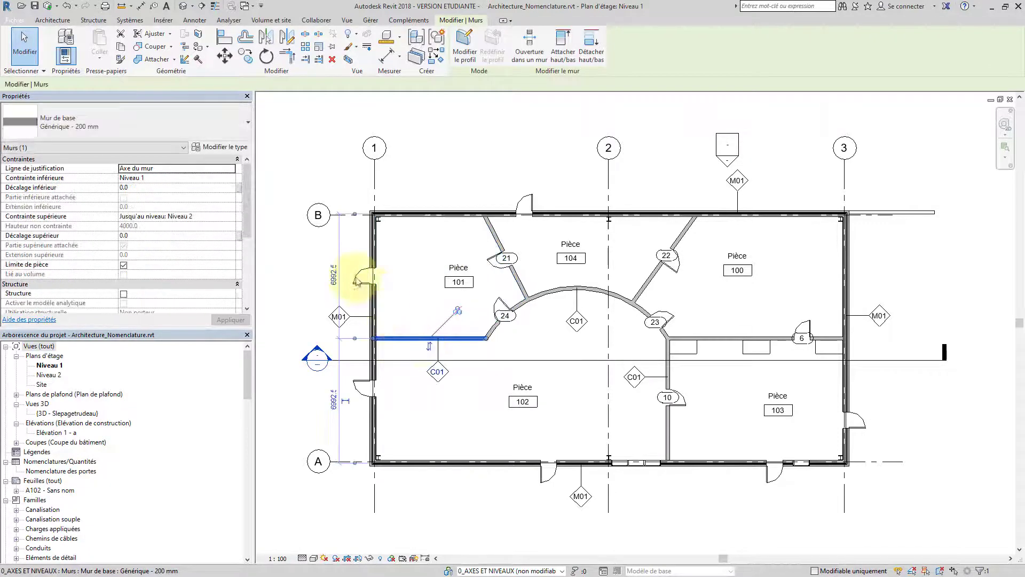
{"action": "left_click", "coordinate": [231, 148]}
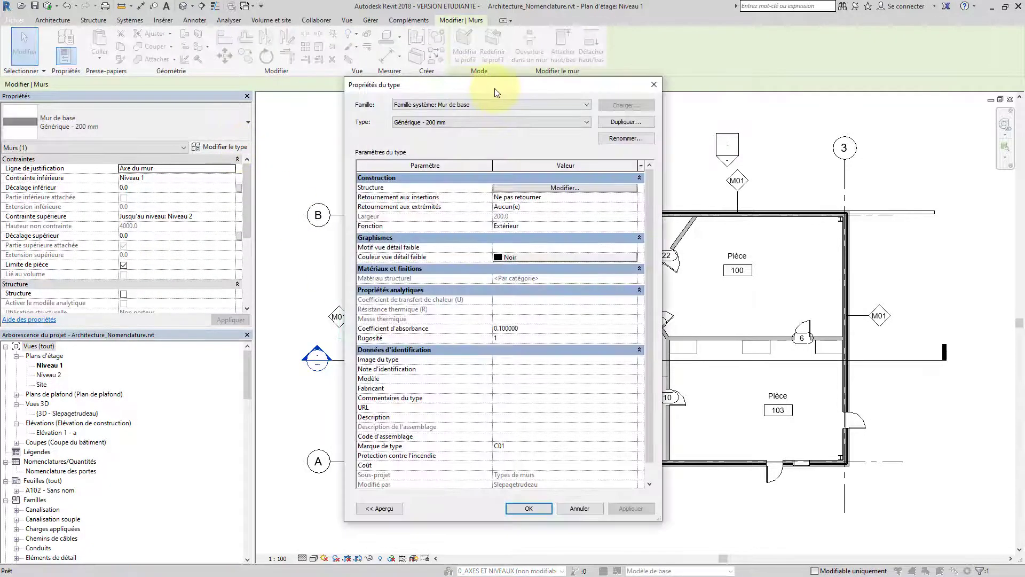
{"action": "left_click_drag", "start_coordinate": [494, 88], "coordinate": [623, 81]}
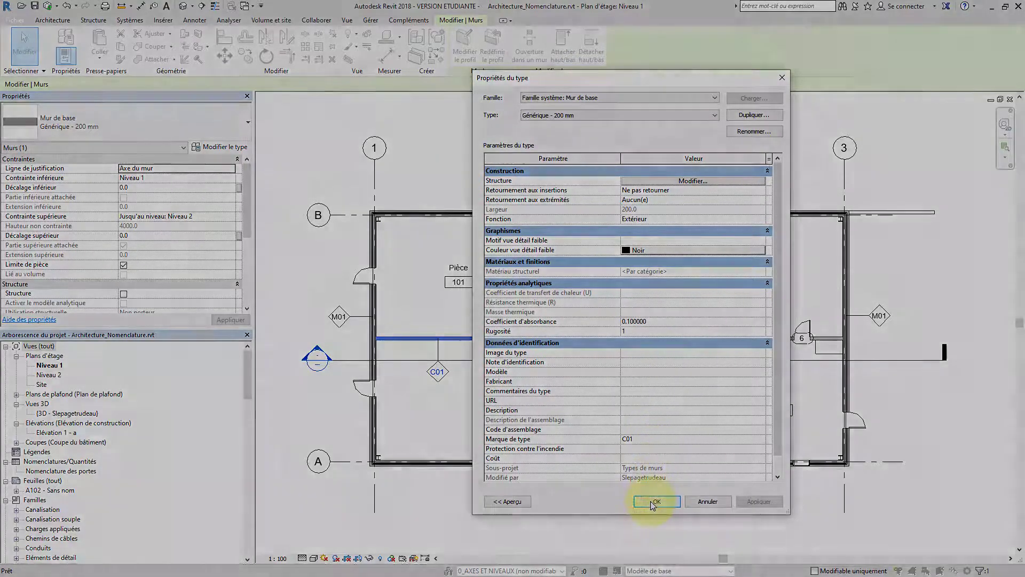
{"action": "left_click", "coordinate": [657, 501]}
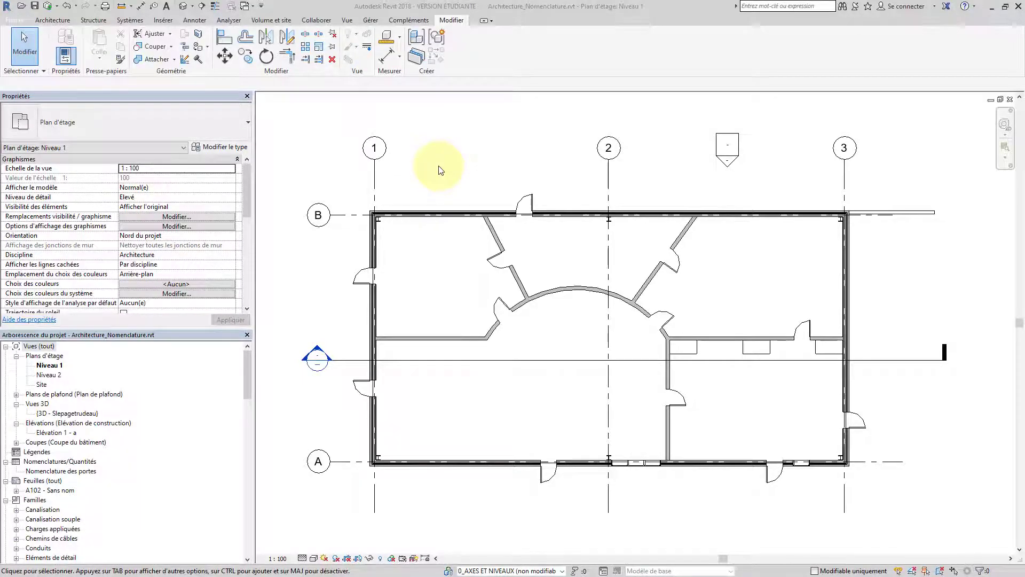
Start Etiquette par catégorie with Horizontale orientation and tag the upper wall near its left end with a leader.
{"action": "left_click", "coordinate": [205, 23]}
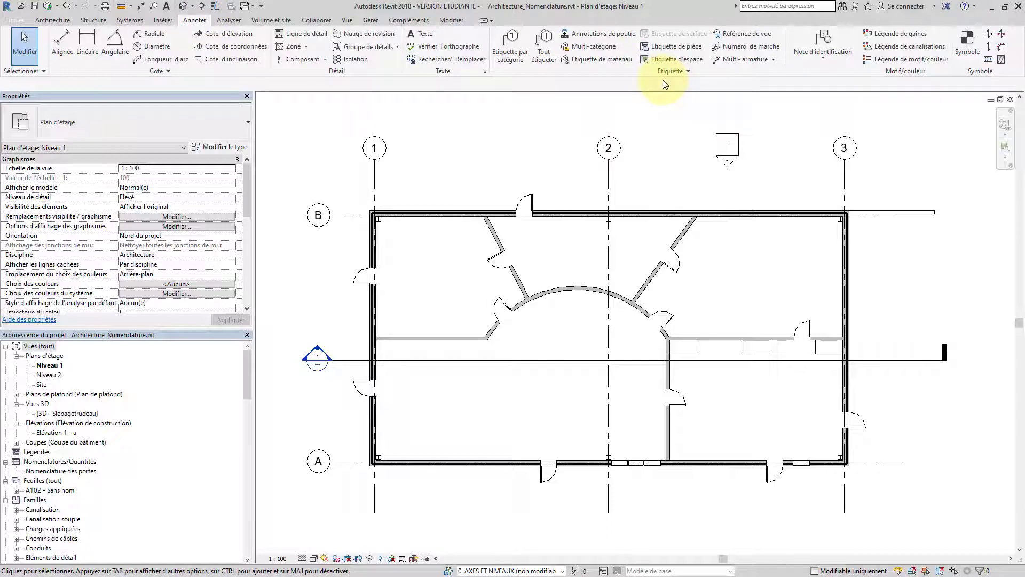
{"action": "left_click", "coordinate": [516, 54]}
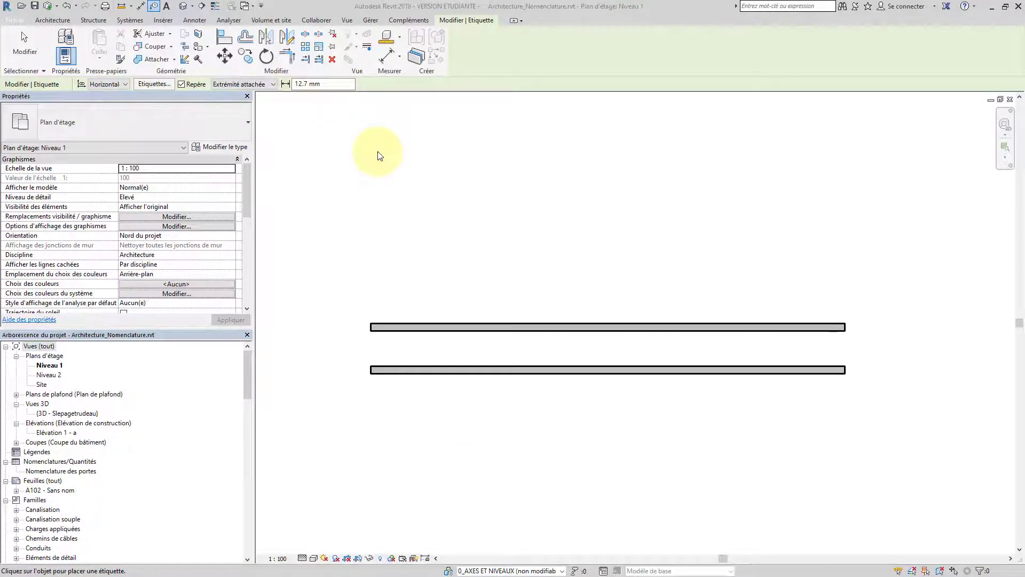
{"action": "left_click", "coordinate": [124, 83]}
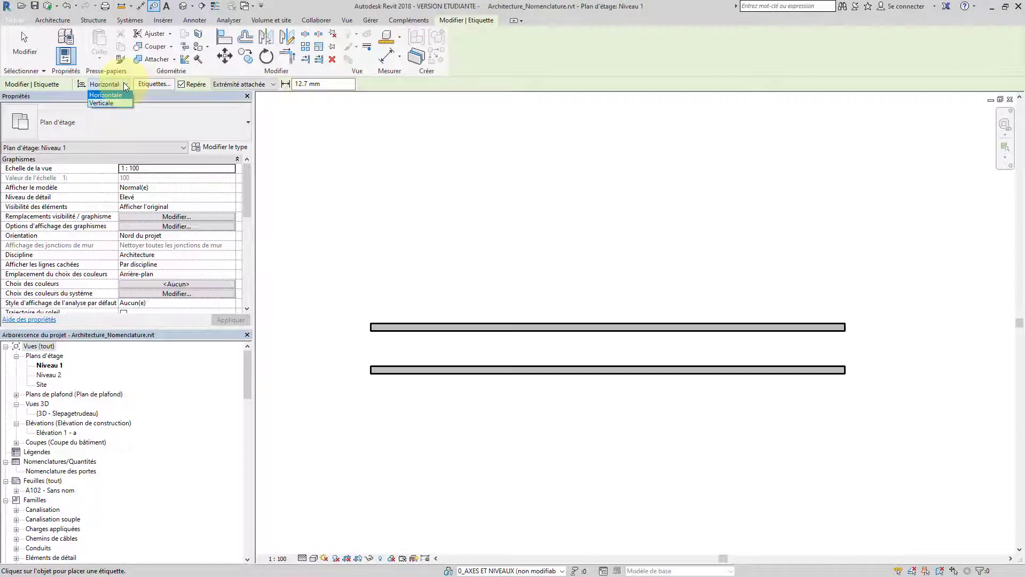
{"action": "left_click", "coordinate": [113, 95]}
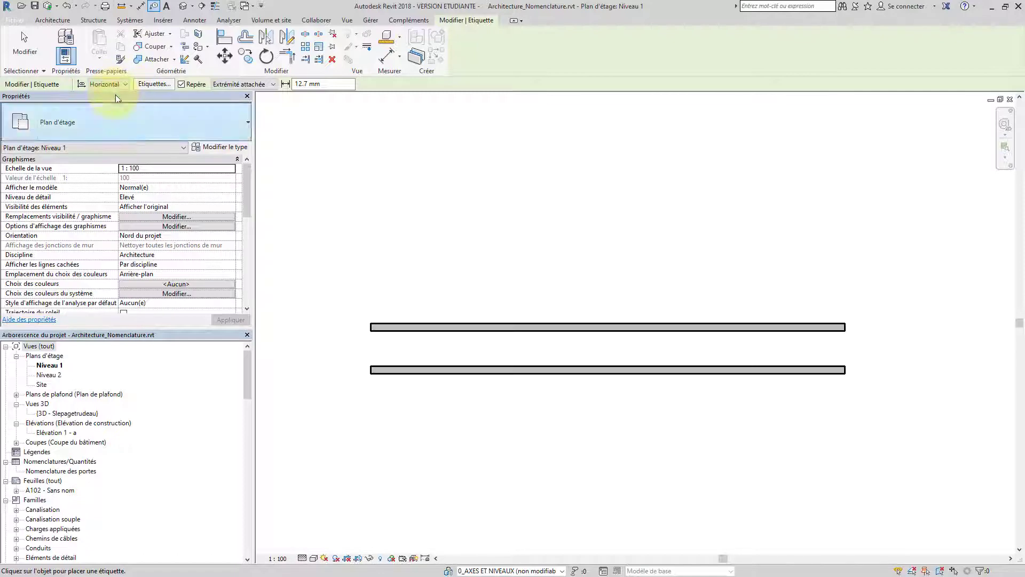
{"action": "left_click", "coordinate": [400, 326]}
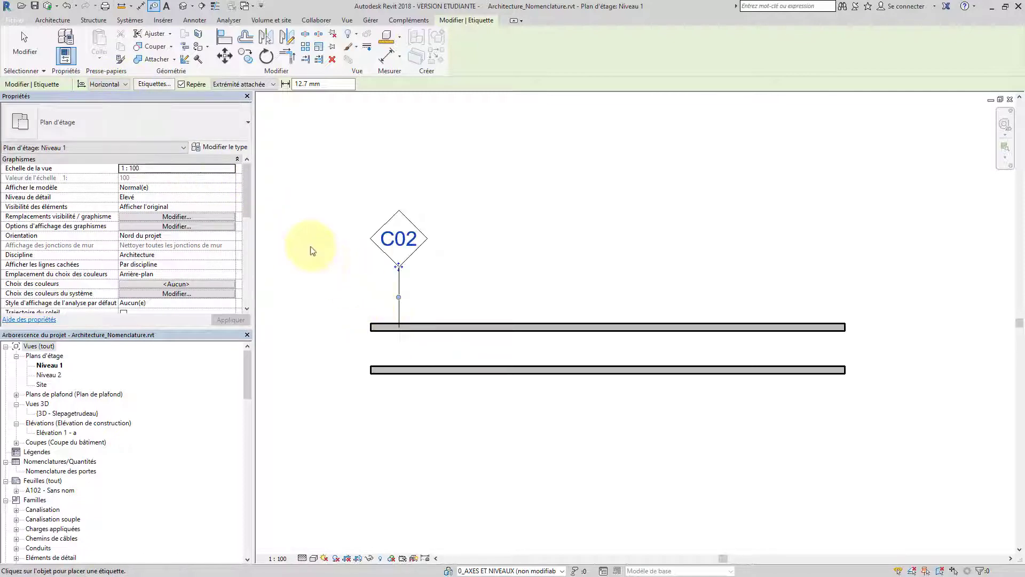
Change the tag orientation to Verticale and tag the lower wall near its left end with a leader.
{"action": "left_click", "coordinate": [124, 84]}
{"action": "left_click", "coordinate": [104, 104]}
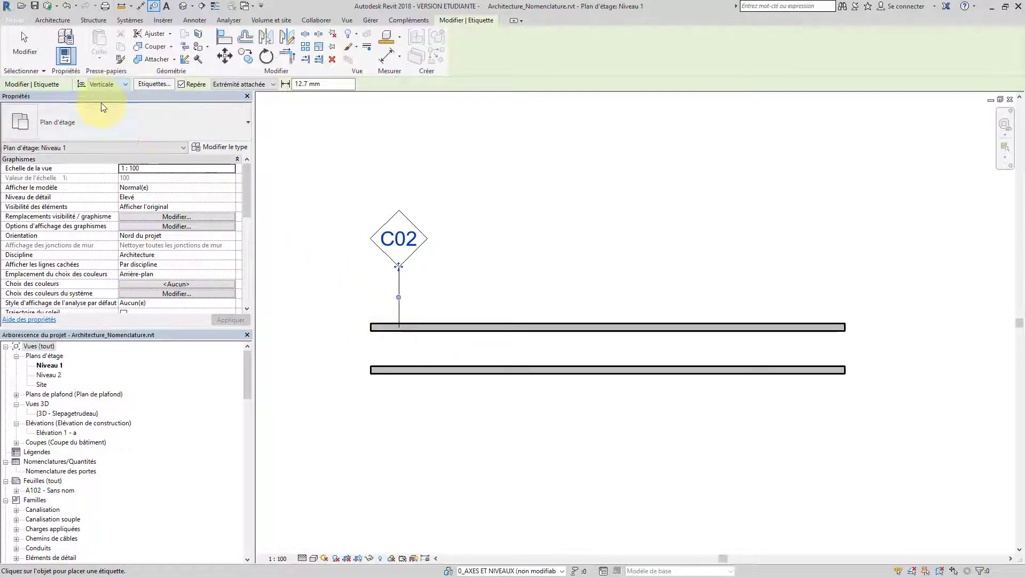
{"action": "left_click", "coordinate": [401, 368]}
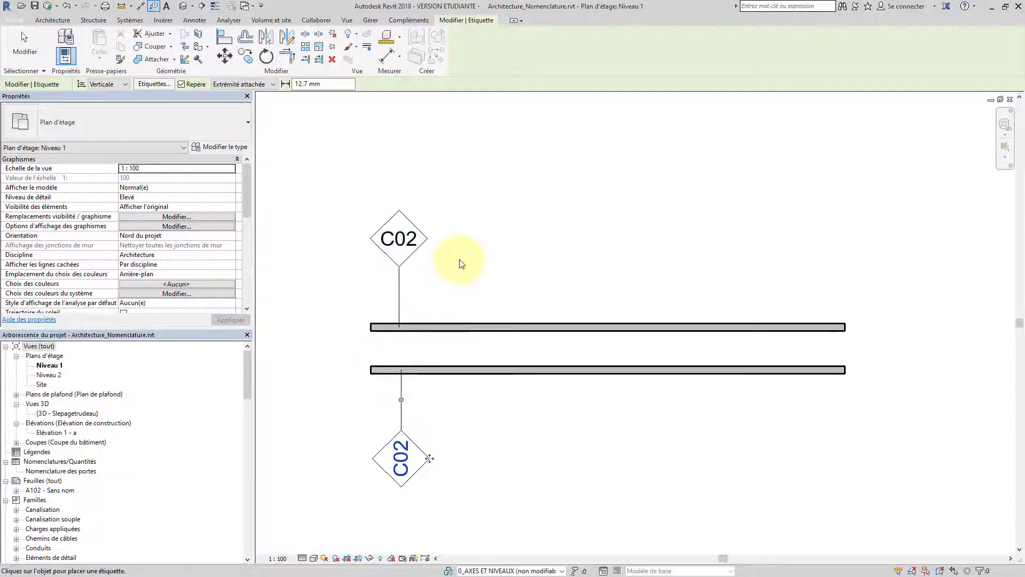
Return to Horizontale orientation and place a tag with a leader on the upper wall and one without Repère on the lower wall.
{"action": "left_click", "coordinate": [125, 84]}
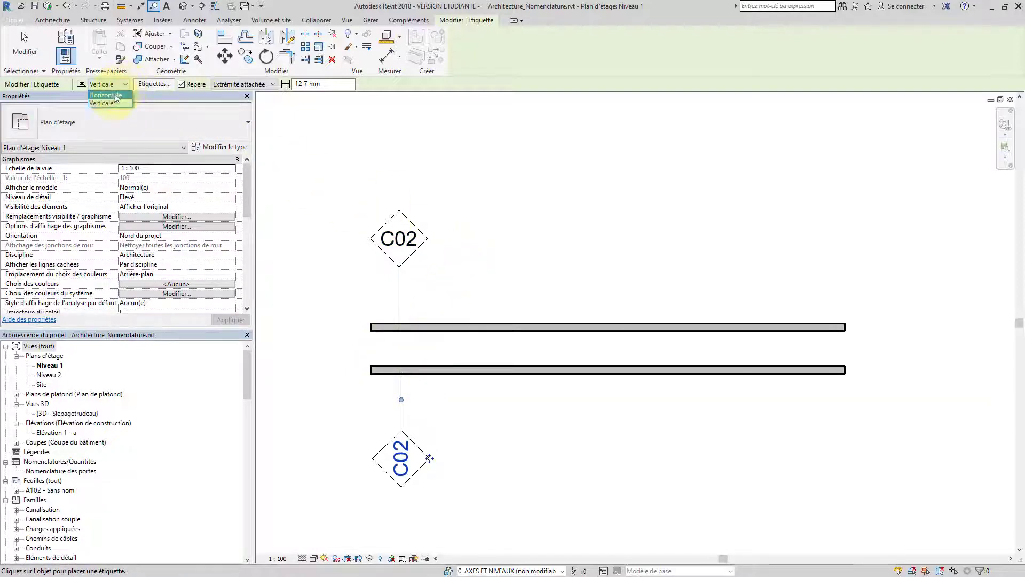
{"action": "left_click", "coordinate": [104, 94]}
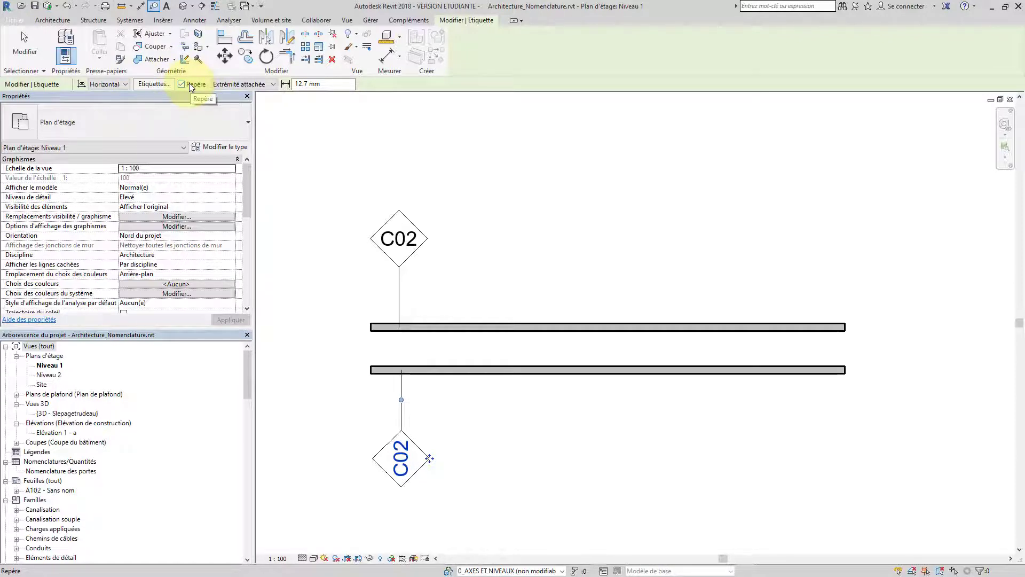
{"action": "left_click", "coordinate": [490, 327]}
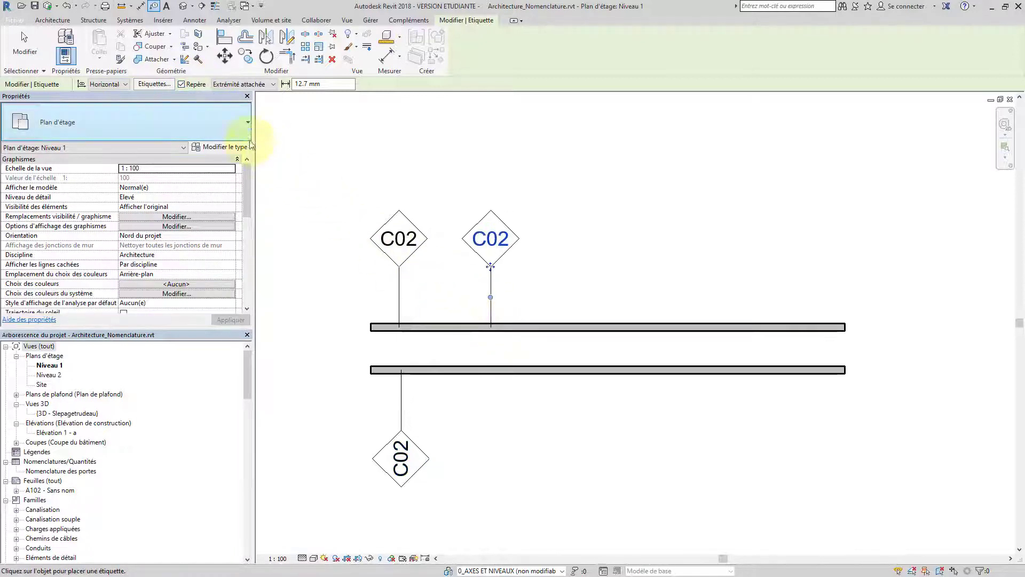
{"action": "left_click", "coordinate": [181, 83]}
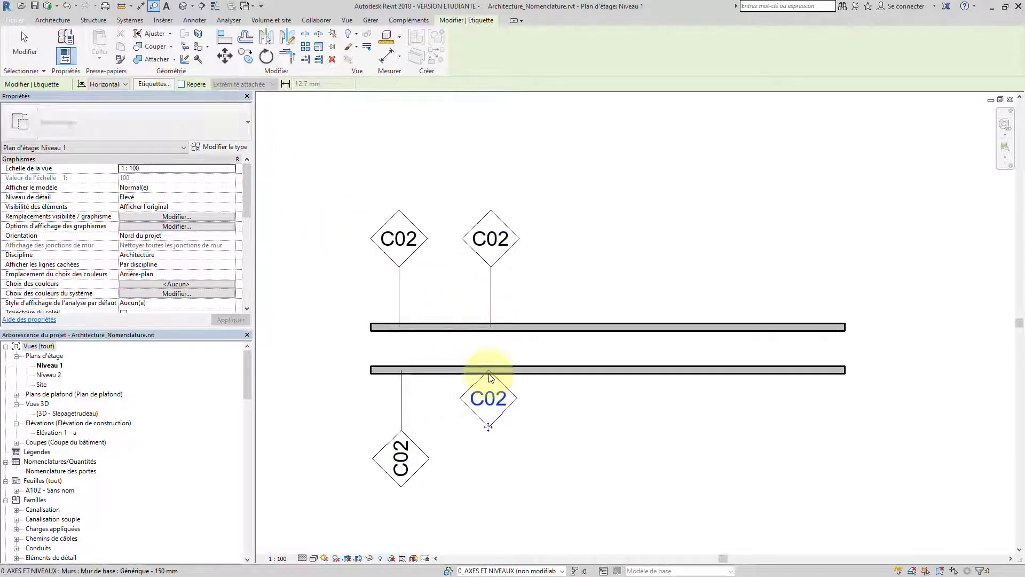
{"action": "left_click", "coordinate": [487, 370]}
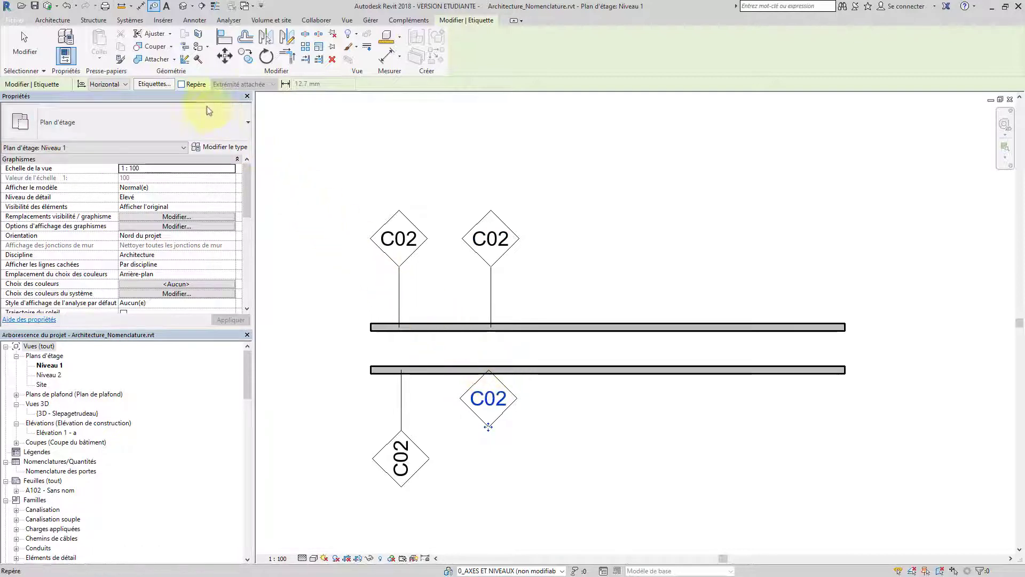
Turn Repère back on with Extrémité attachée and add a third tag to the upper wall.
{"action": "left_click", "coordinate": [182, 84]}
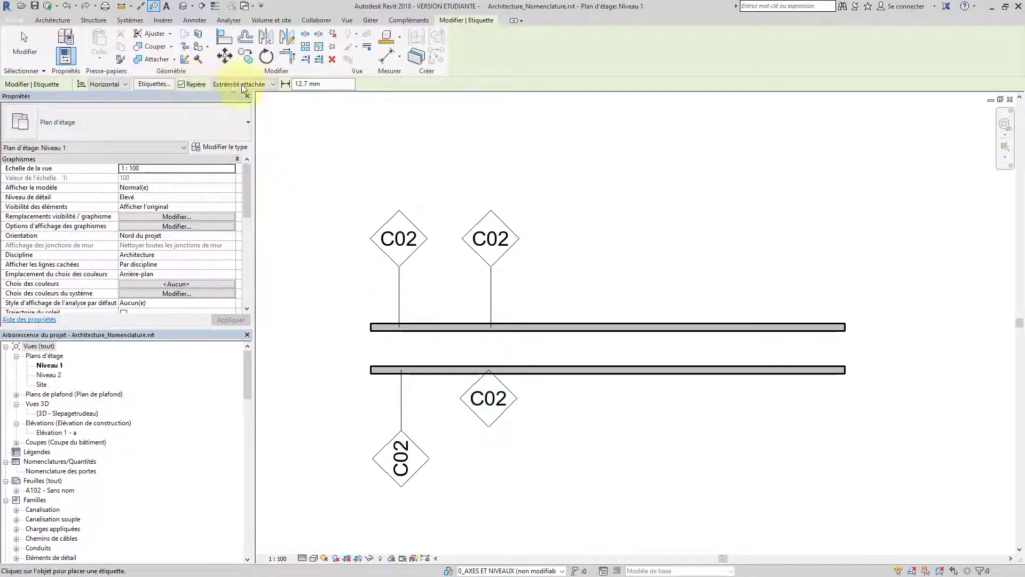
{"action": "left_click", "coordinate": [271, 86]}
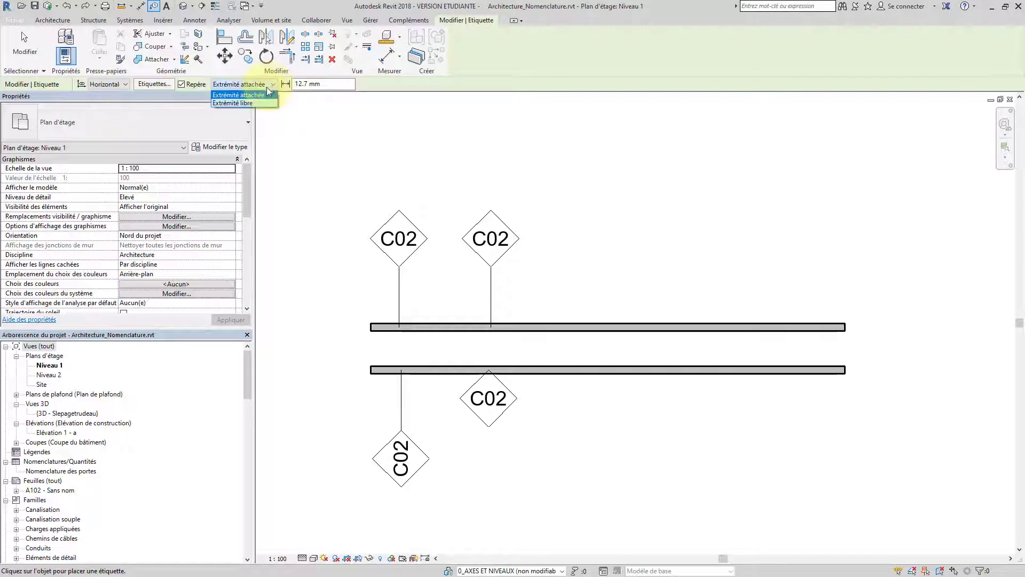
{"action": "left_click", "coordinate": [260, 96]}
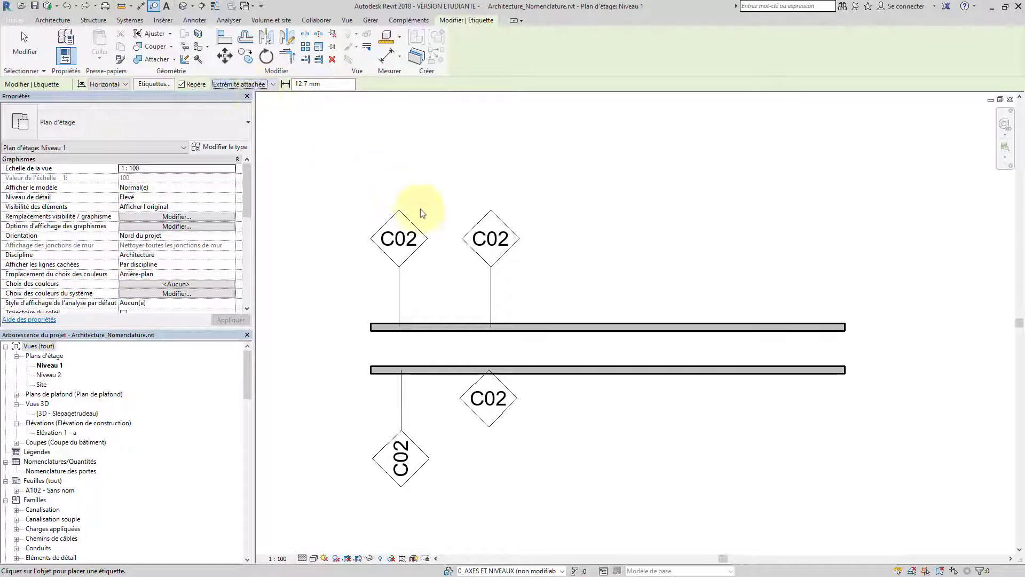
{"action": "left_click", "coordinate": [583, 323]}
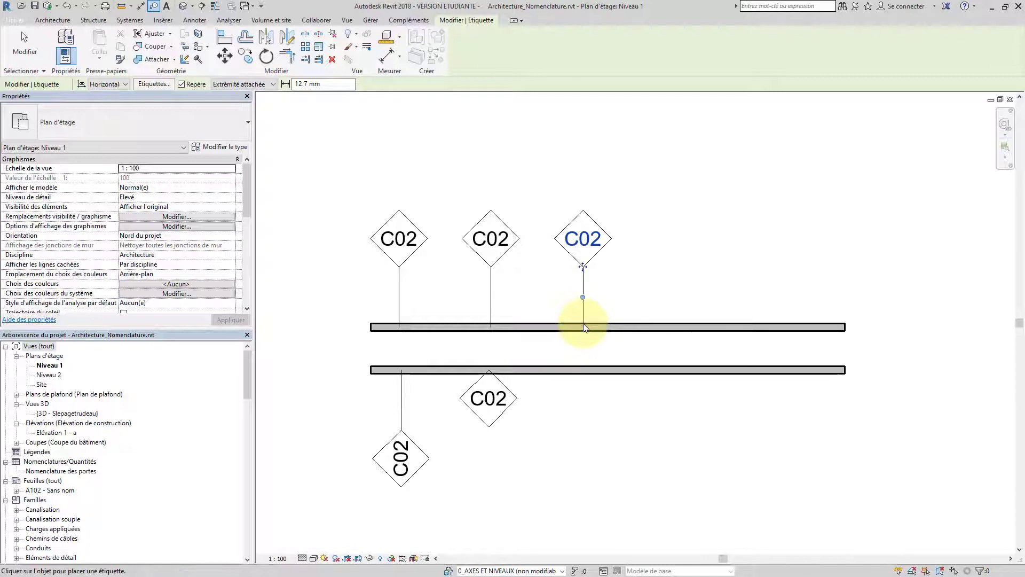
Tag the lower wall using an Extrémité libre leader with an elbow, and reposition the leader's end and elbow away from the wall.
{"action": "left_click", "coordinate": [259, 86]}
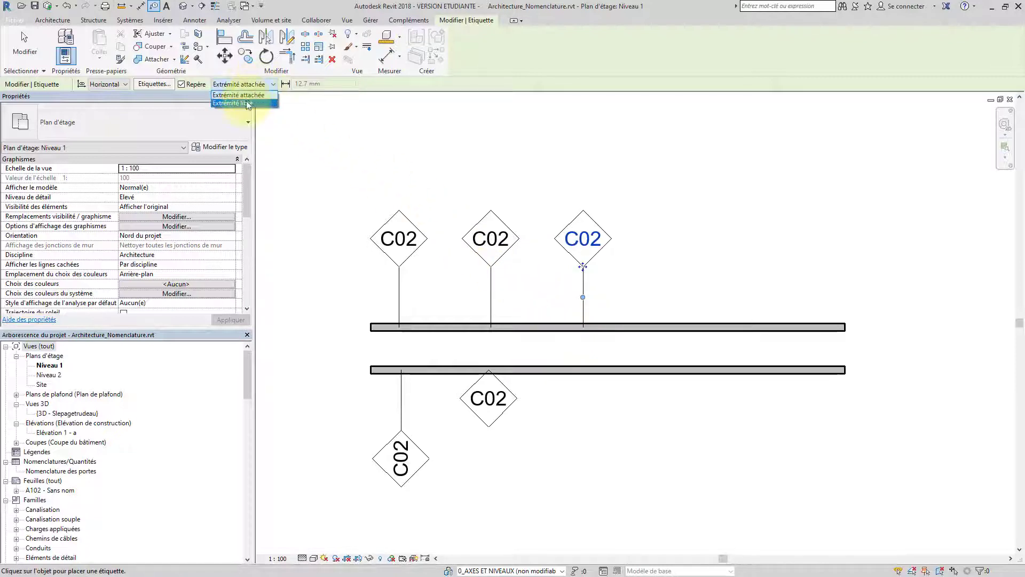
{"action": "left_click", "coordinate": [247, 106]}
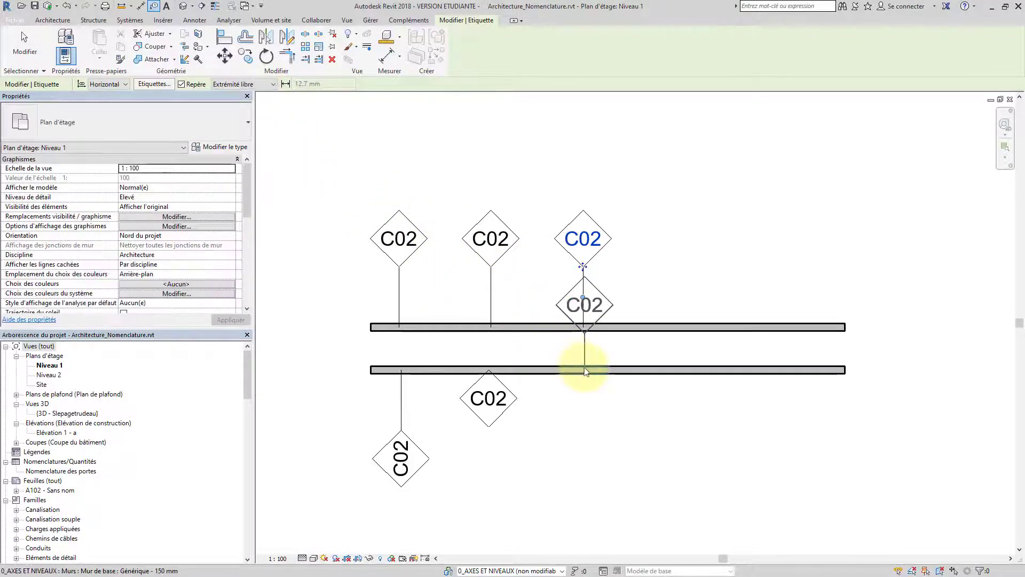
{"action": "left_click", "coordinate": [589, 414]}
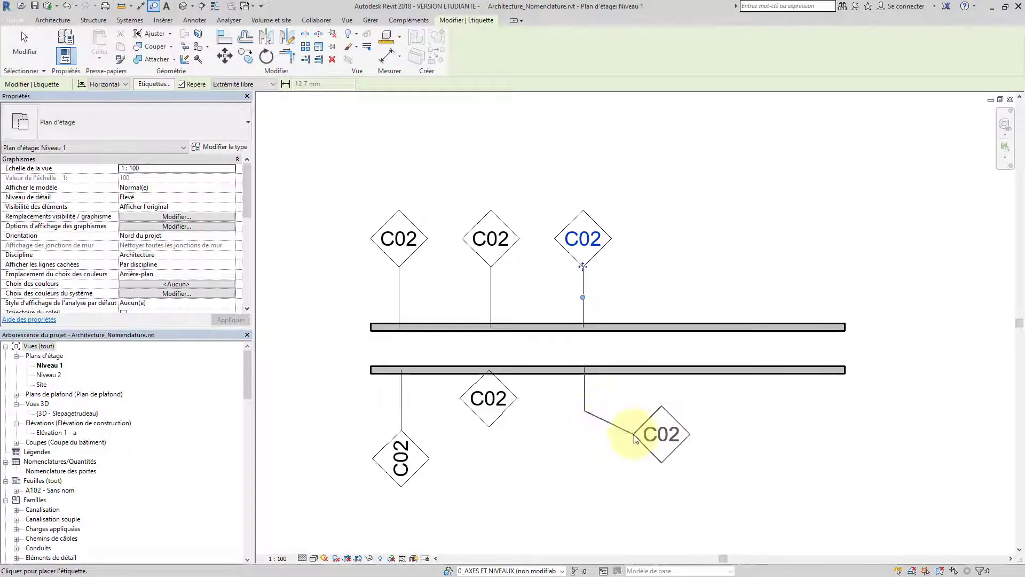
{"action": "left_click", "coordinate": [624, 424]}
{"action": "left_click_drag", "start_coordinate": [585, 367], "coordinate": [578, 445]}
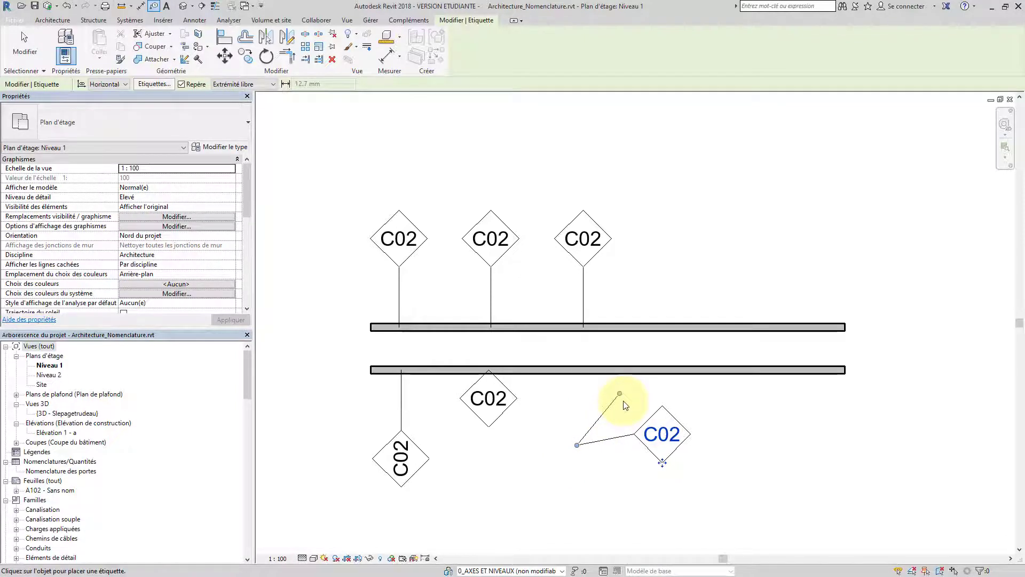
Switch the leader back to Extrémité attachée and add a fourth tag on the right part of the upper wall.
{"action": "left_click", "coordinate": [272, 85]}
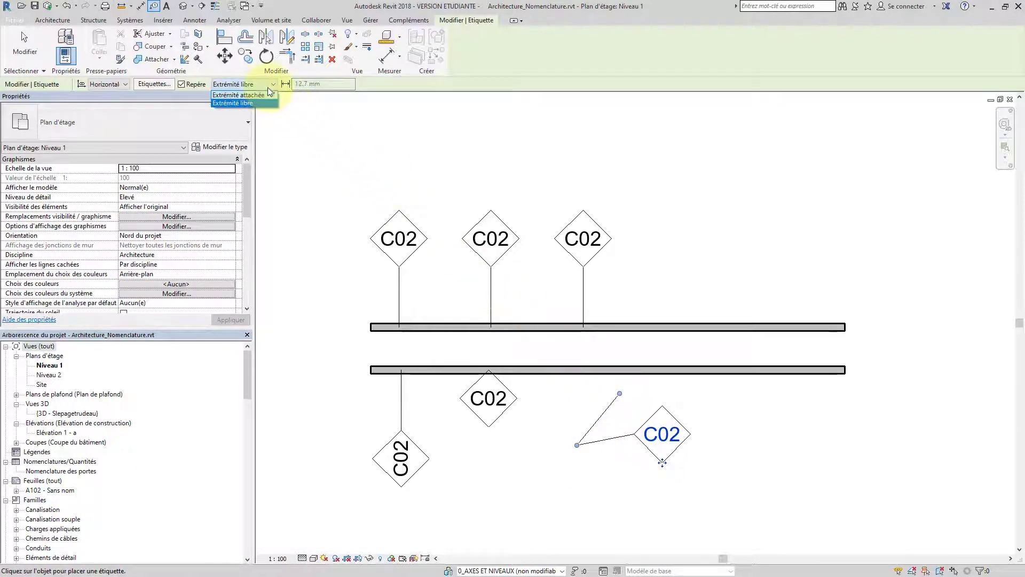
{"action": "left_click", "coordinate": [238, 95]}
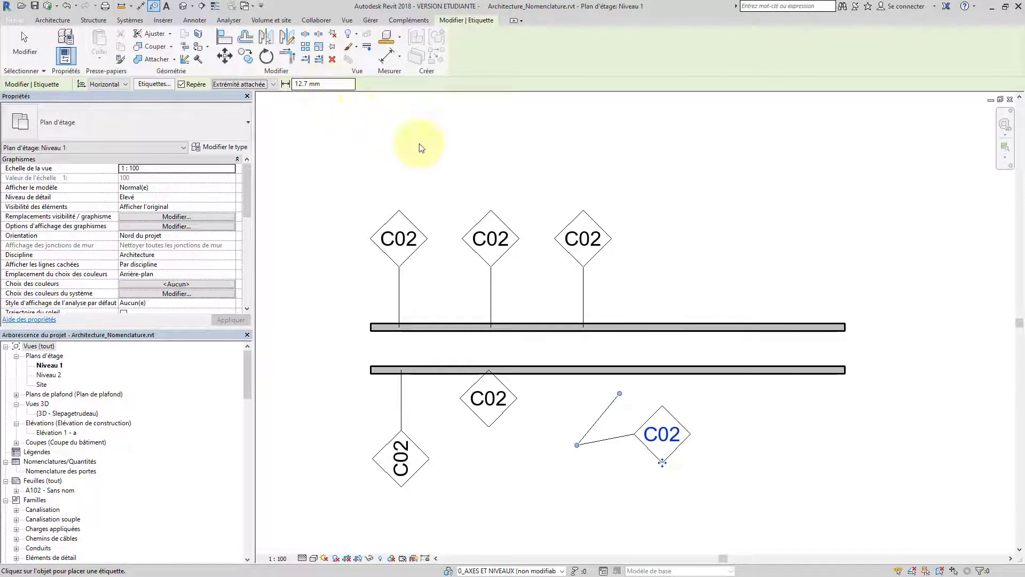
{"action": "left_click", "coordinate": [713, 323]}
Set the leader length to 25 mm and place another tag near the right end of the upper wall.
{"action": "left_click", "coordinate": [340, 85]}
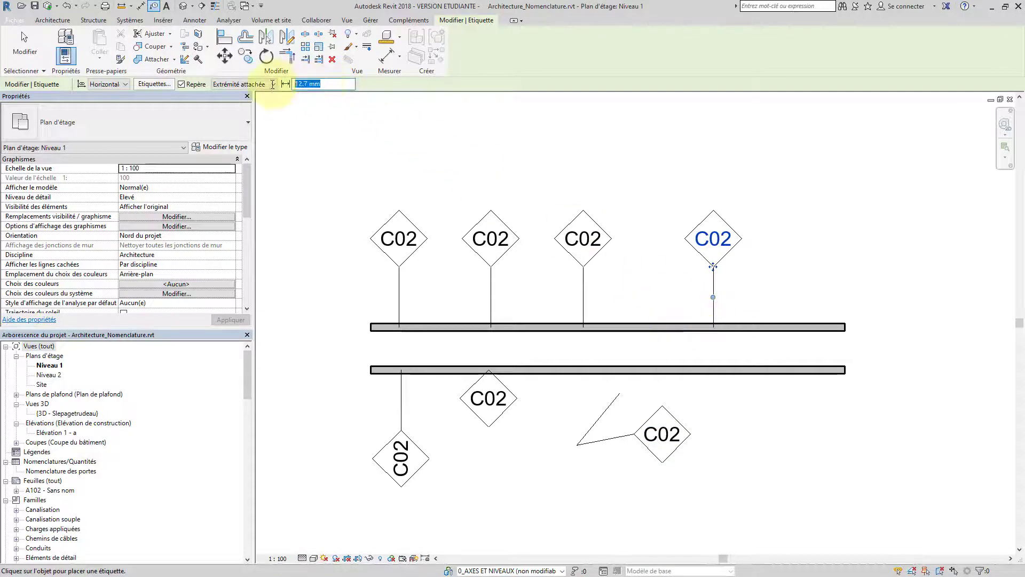
{"action": "type", "text": "25"}
{"action": "key", "text": "Return"}
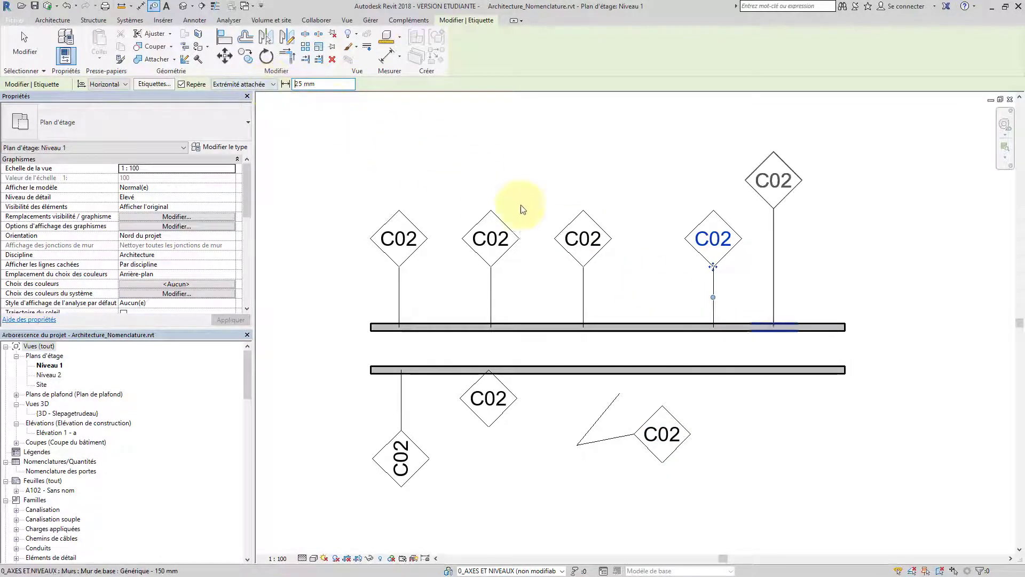
{"action": "left_click", "coordinate": [770, 325]}
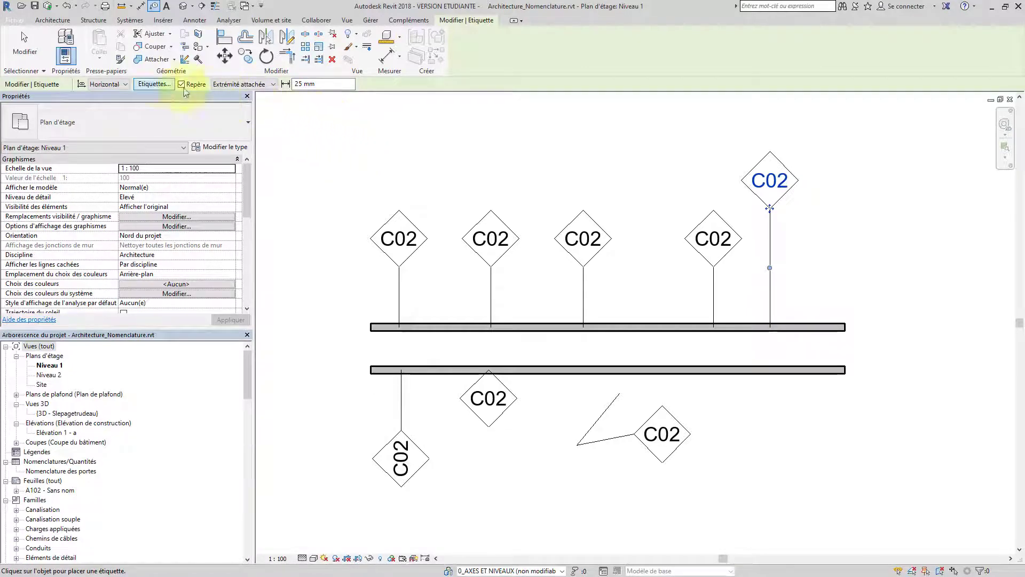
Review the loaded tag families and check which tag types are available for the Murs category.
{"action": "left_click", "coordinate": [155, 84]}
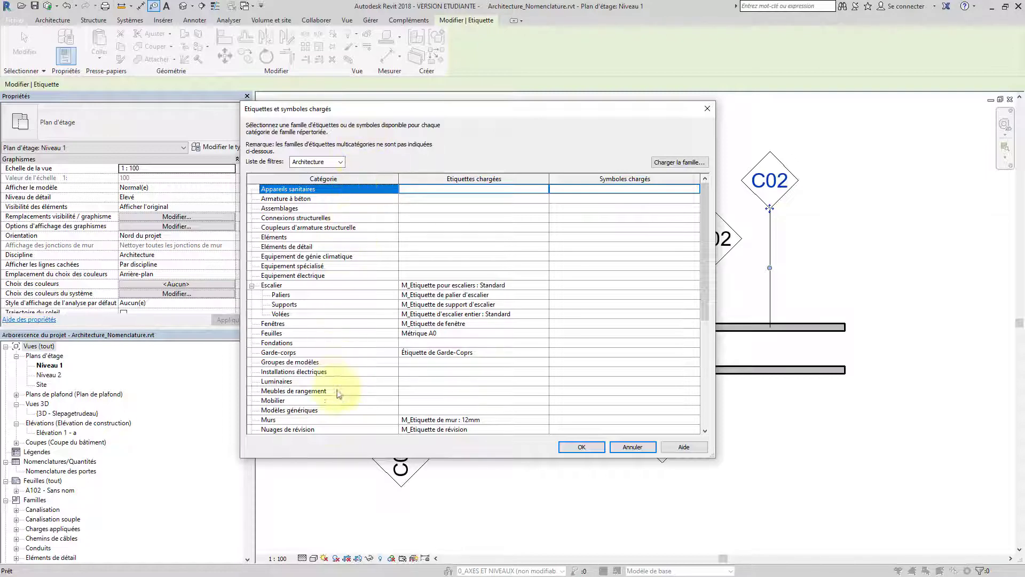
{"action": "left_click", "coordinate": [335, 420]}
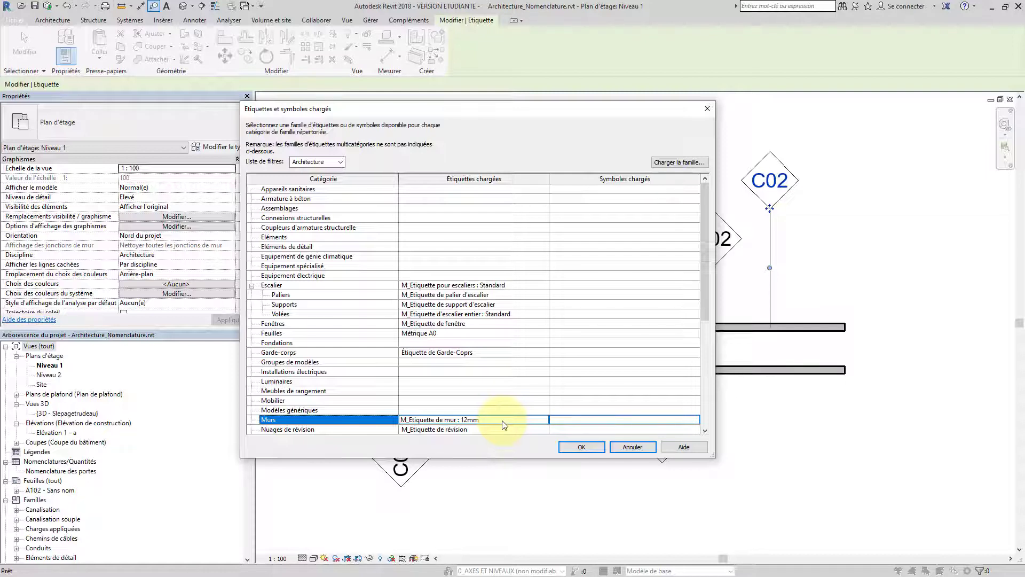
{"action": "left_click", "coordinate": [545, 420]}
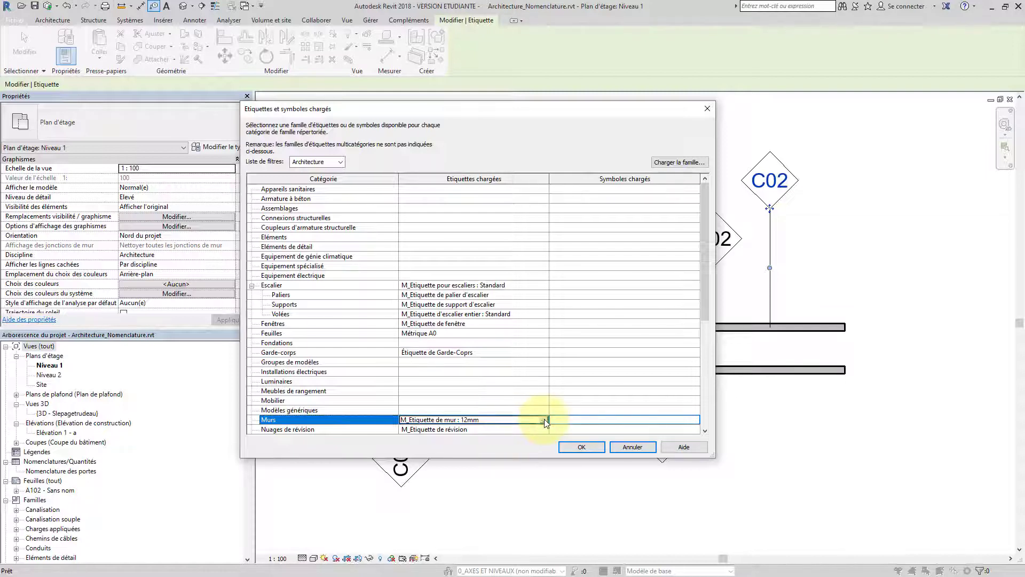
{"action": "left_click", "coordinate": [544, 420]}
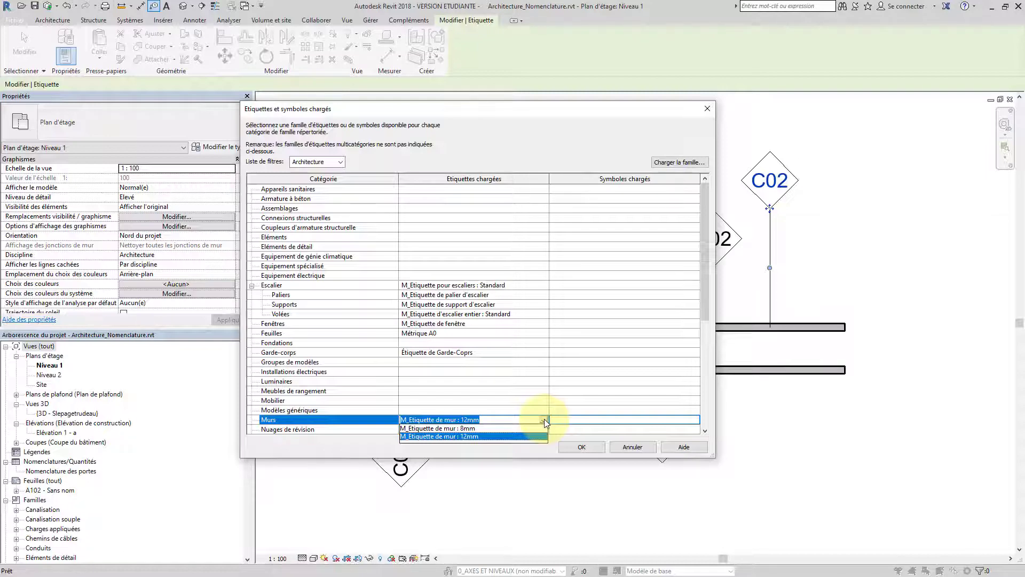
{"action": "left_click", "coordinate": [543, 419]}
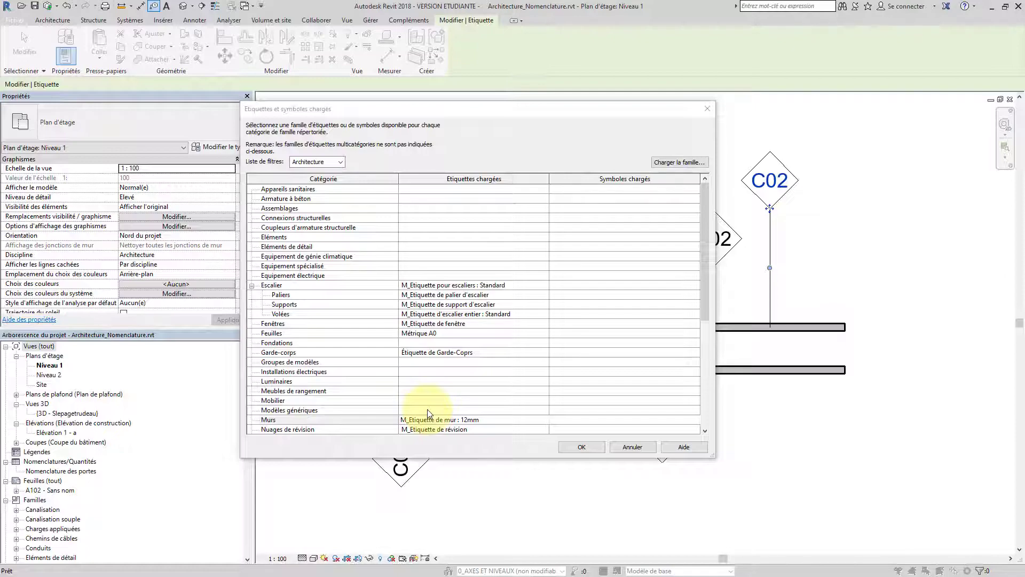
Check whether a tag family is loaded for the Mobilier category.
{"action": "left_click", "coordinate": [412, 401]}
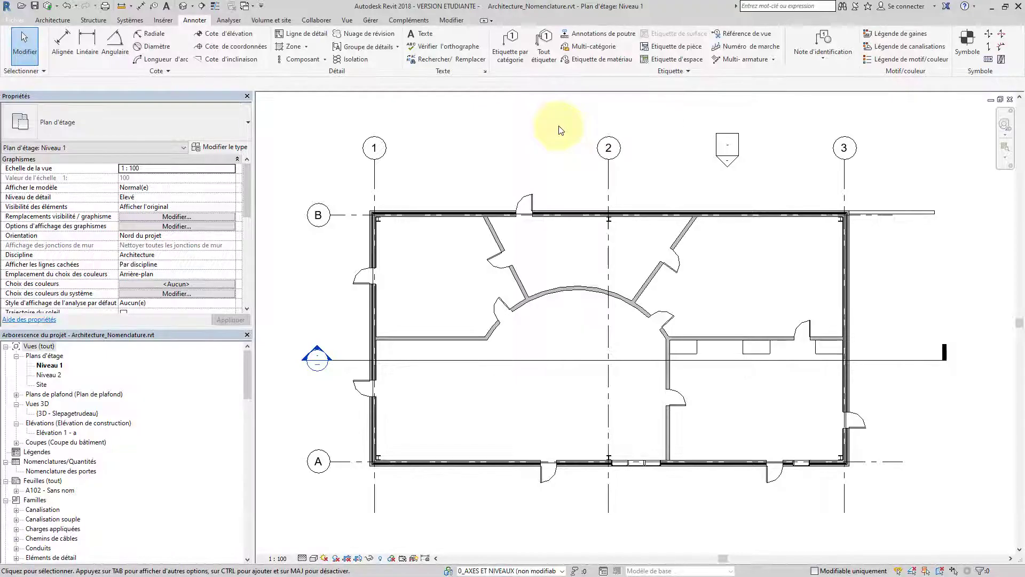
Tag all untagged walls in the current view with M_Etiquette de mur : 8mm and a 12.5 mm leader.
{"action": "left_click", "coordinate": [548, 57]}
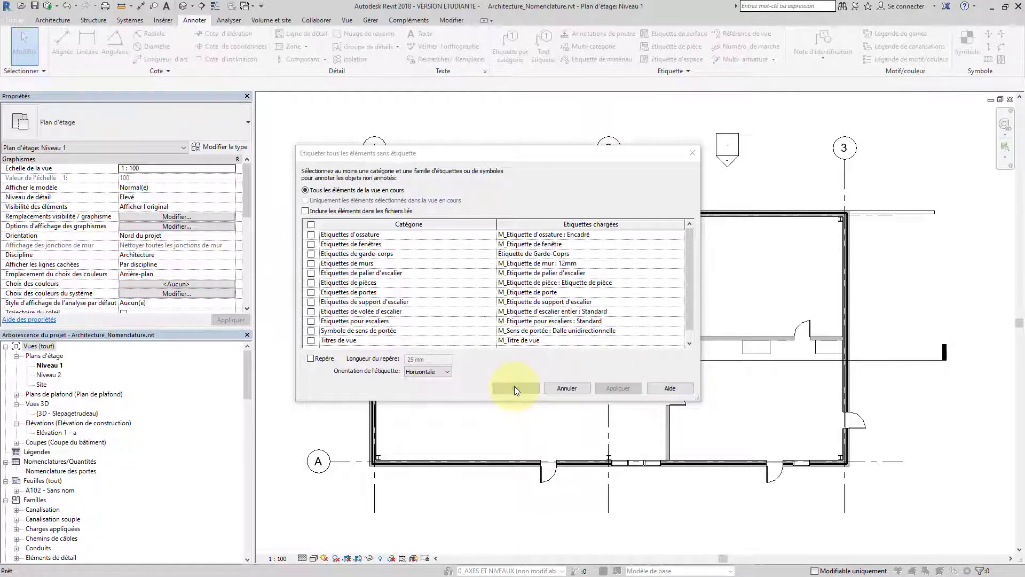
{"action": "left_click", "coordinate": [311, 264]}
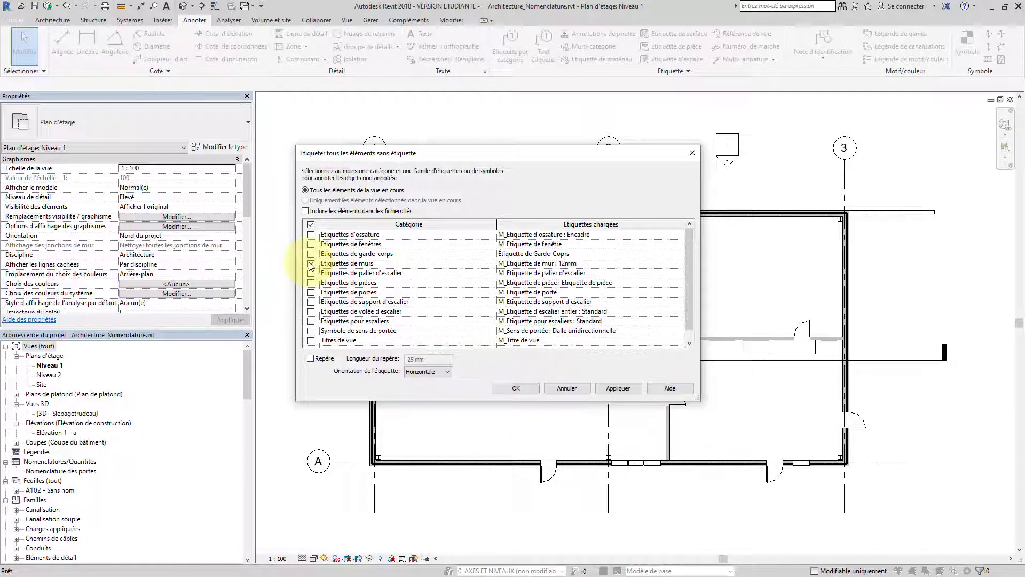
{"action": "left_click", "coordinate": [678, 264]}
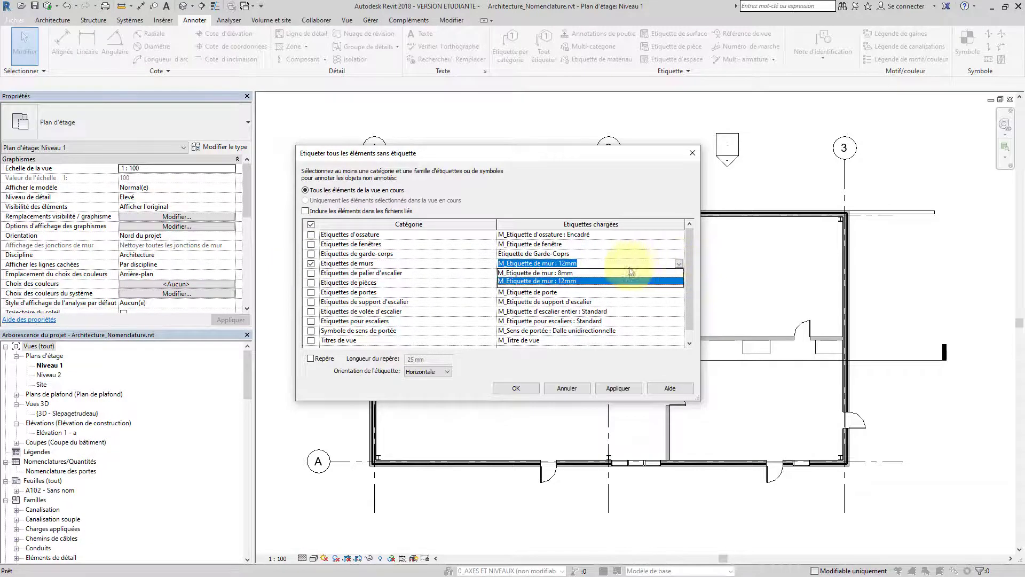
{"action": "left_click", "coordinate": [569, 274]}
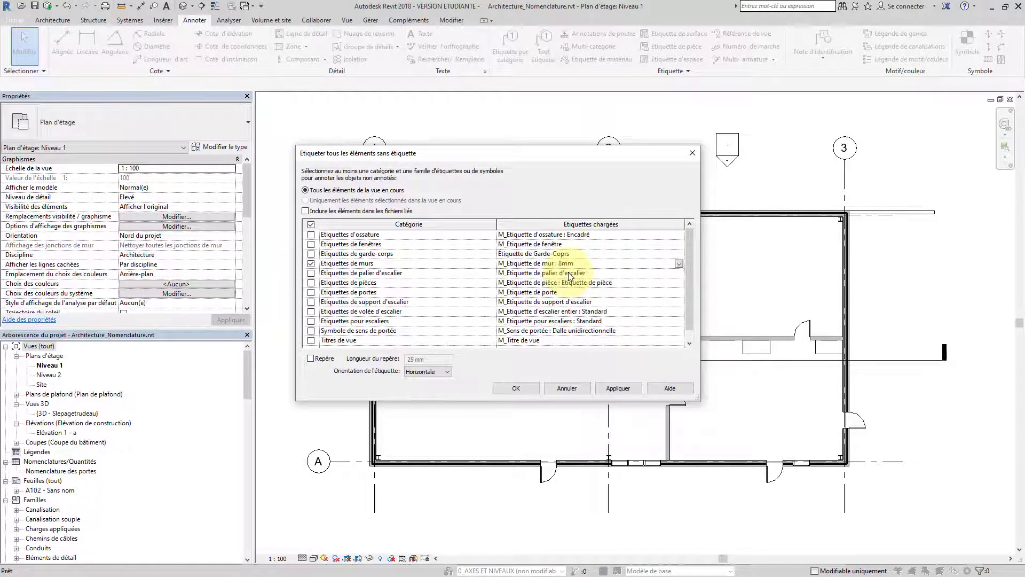
{"action": "left_click", "coordinate": [311, 358]}
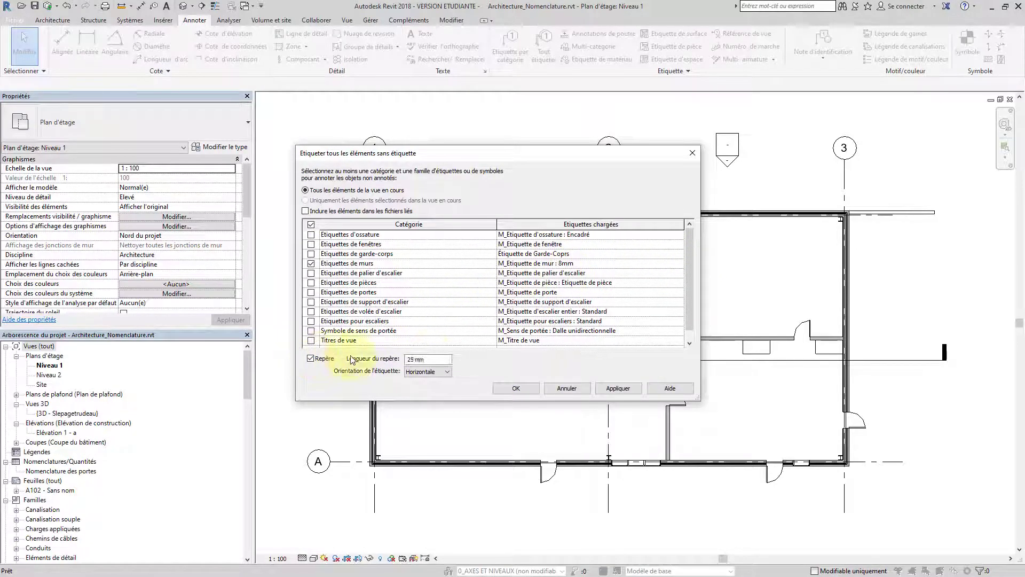
{"action": "double_click", "coordinate": [428, 358]}
{"action": "type", "text": "12,5"}
{"action": "key", "text": "Tab"}
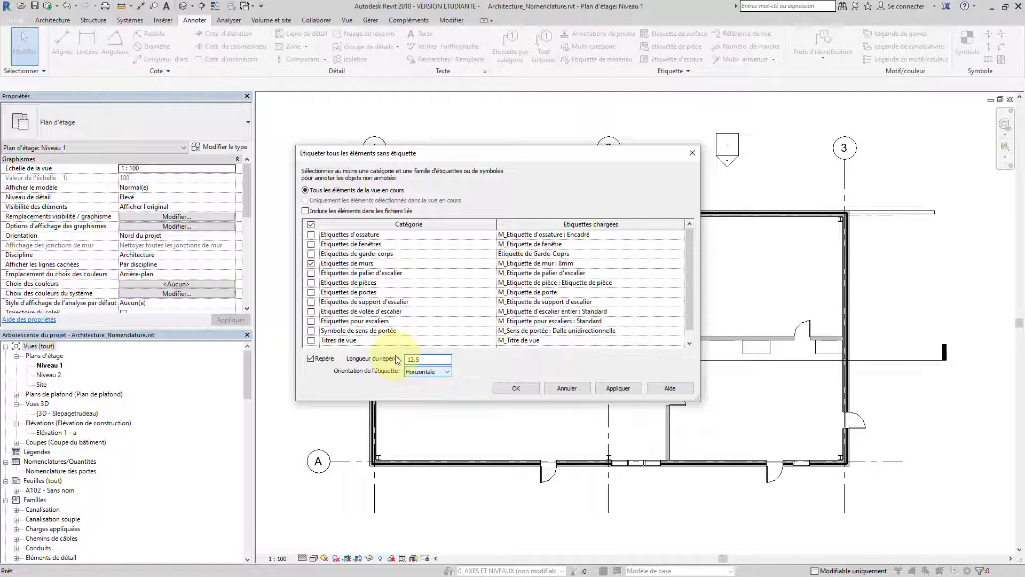
{"action": "left_click", "coordinate": [510, 388]}
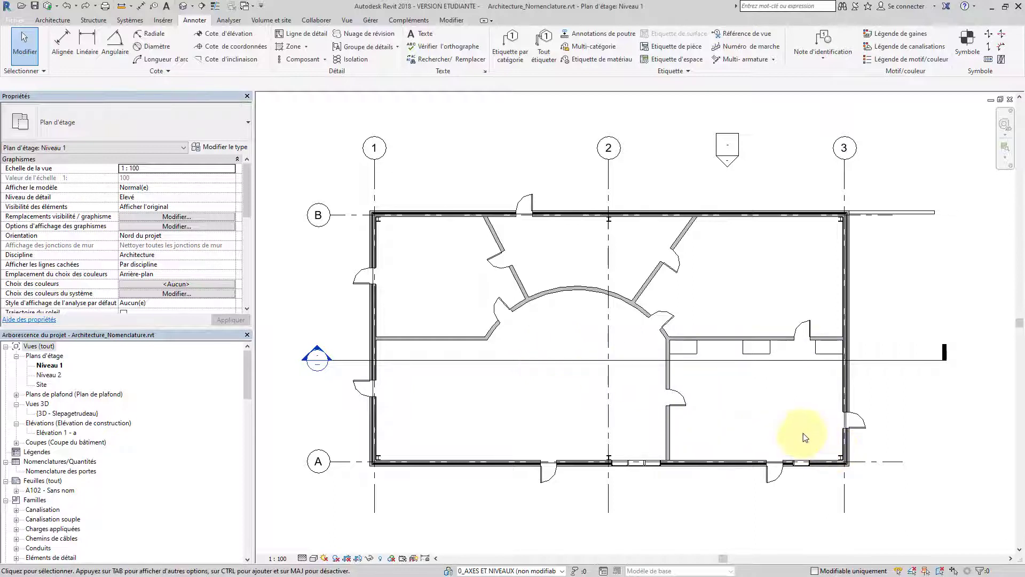
Select the elements inside the building and tag only the selected walls with 12mm wall tags and leaders.
{"action": "left_click_drag", "start_coordinate": [824, 441], "coordinate": [390, 231]}
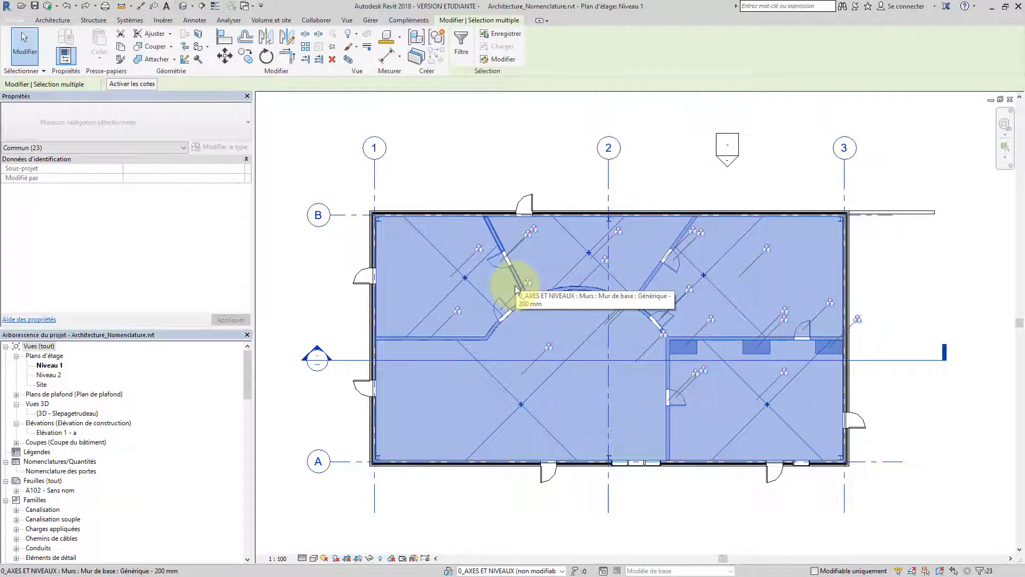
{"action": "left_click", "coordinate": [194, 19]}
{"action": "left_click", "coordinate": [546, 57]}
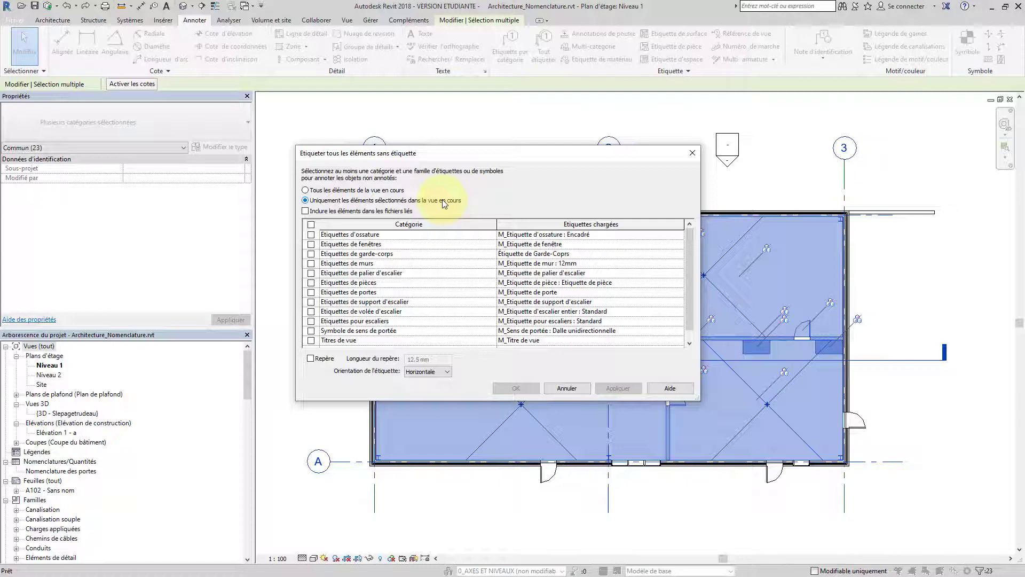
{"action": "left_click", "coordinate": [312, 264]}
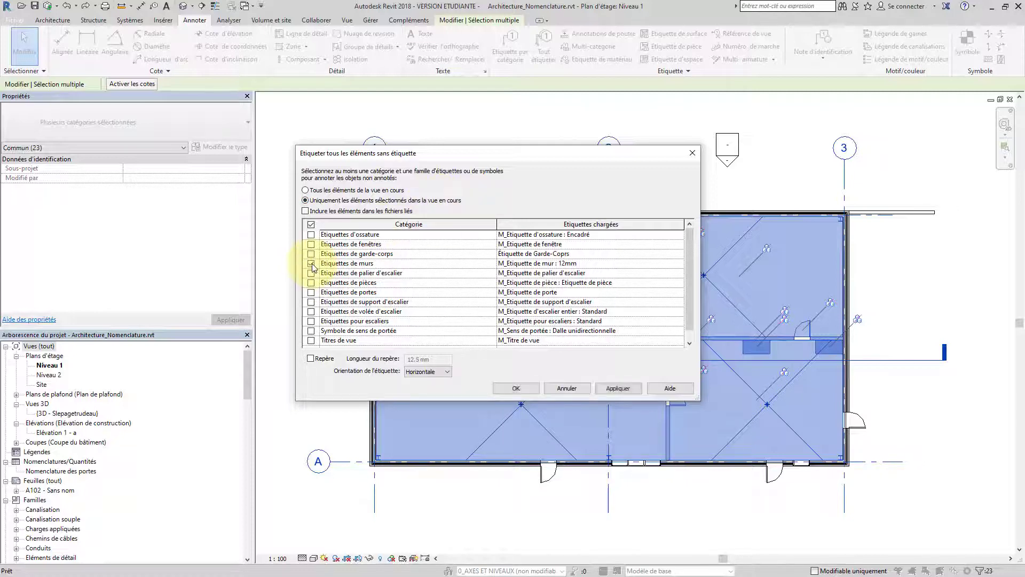
{"action": "left_click", "coordinate": [311, 359]}
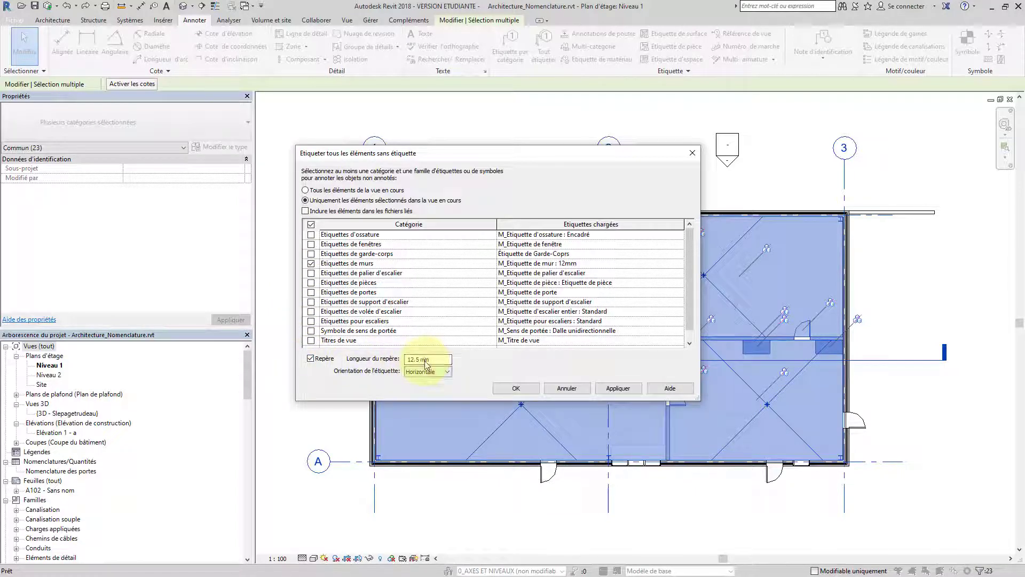
{"action": "left_click", "coordinate": [511, 387]}
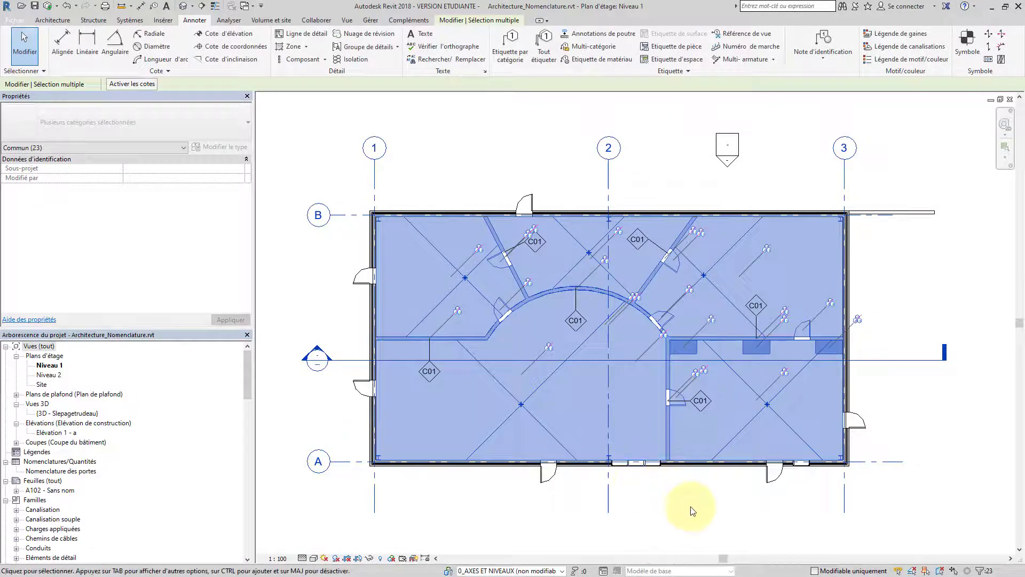
{"action": "left_click", "coordinate": [693, 511]}
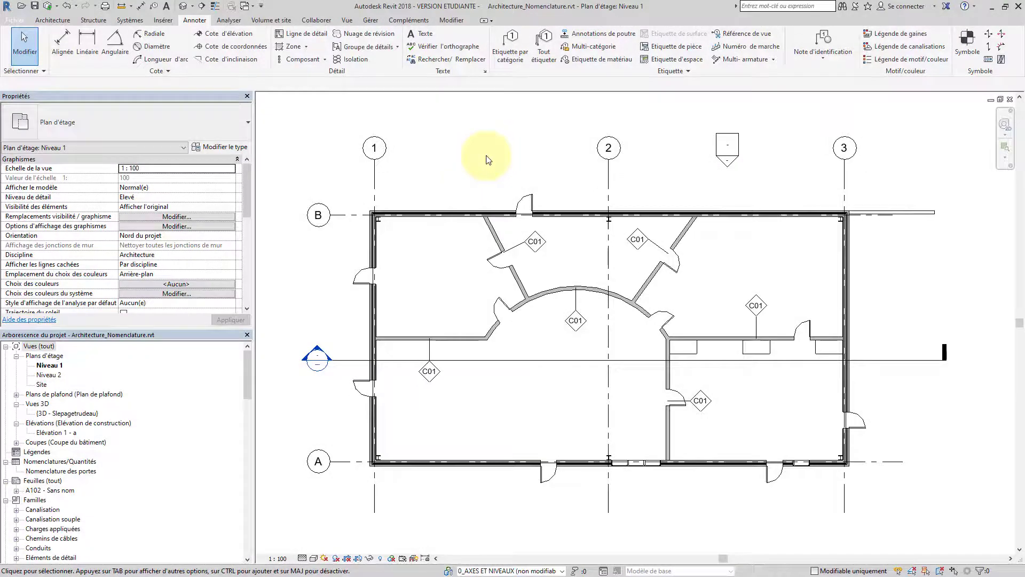
Tag all untagged elements in the view for every category except Titres de vue, without leaders.
{"action": "left_click", "coordinate": [540, 53]}
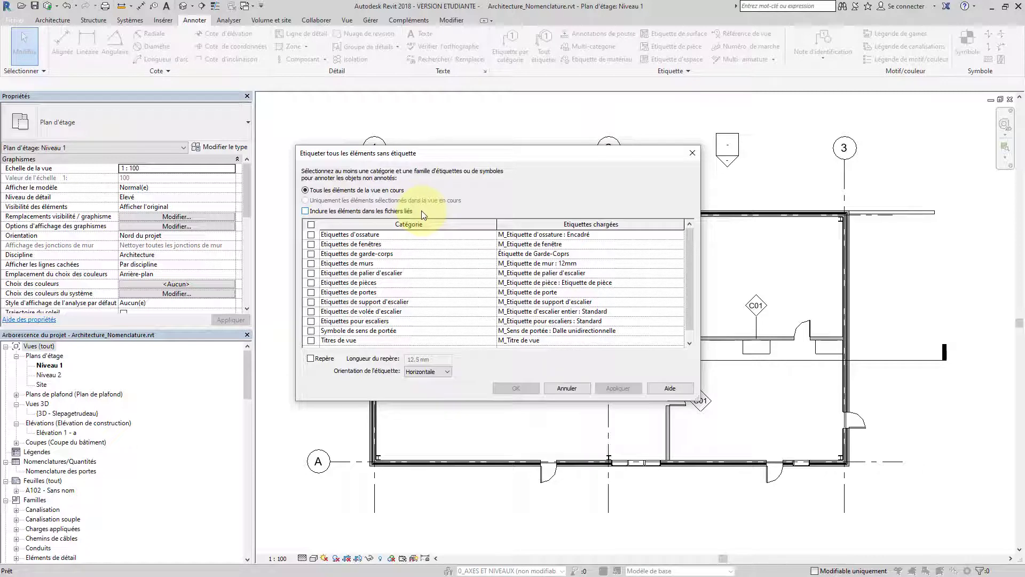
{"action": "left_click", "coordinate": [311, 225]}
{"action": "scroll", "coordinate": [315, 288], "scroll_direction": "down", "scroll_amount": 1}
{"action": "left_click", "coordinate": [312, 331]}
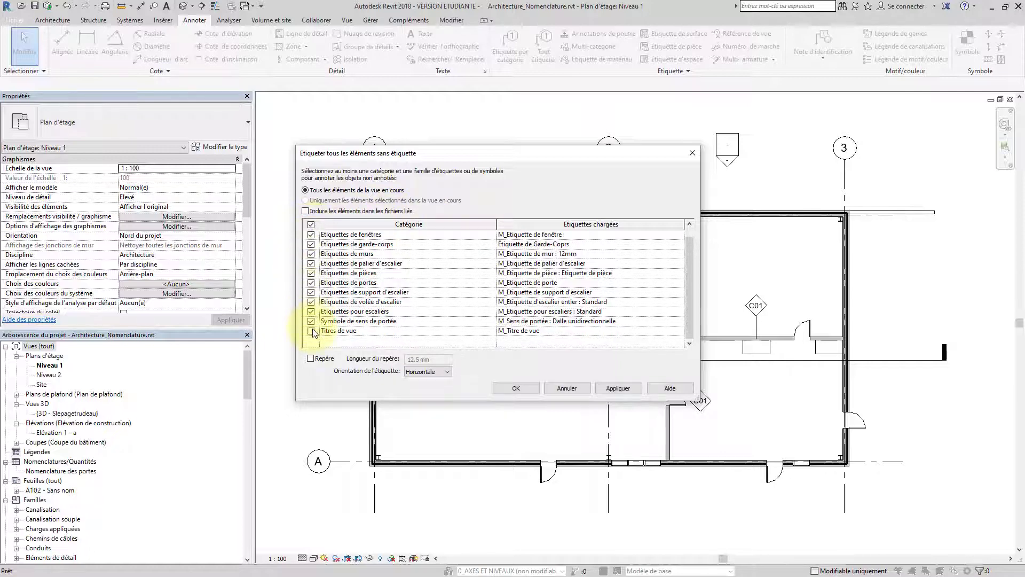
{"action": "left_click", "coordinate": [606, 387]}
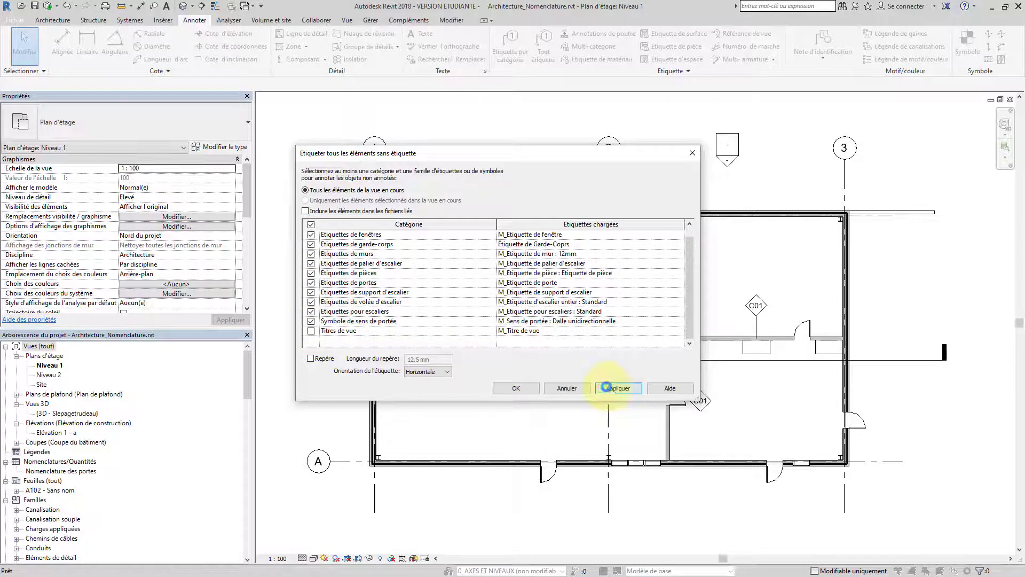
{"action": "left_click", "coordinate": [516, 388]}
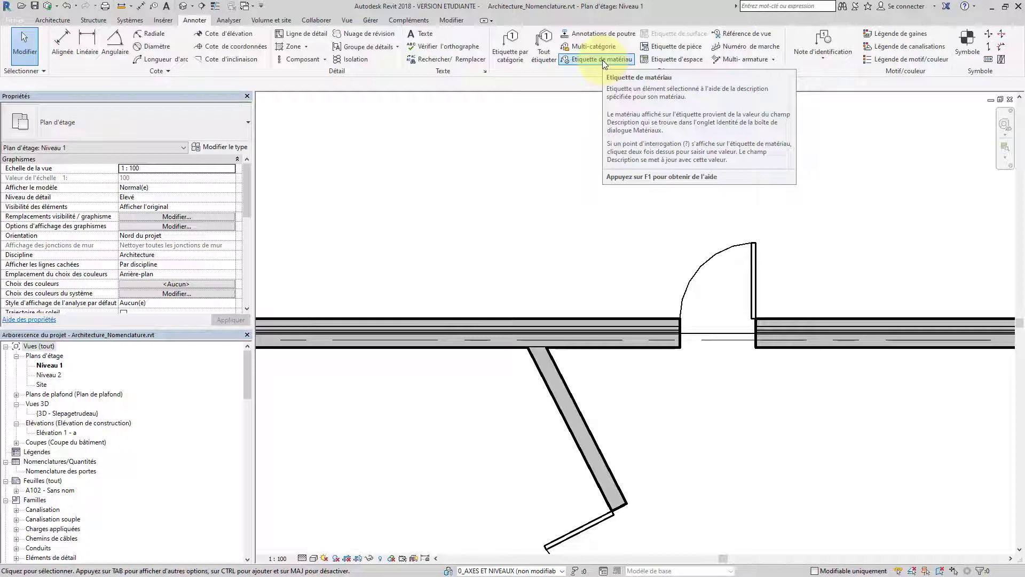
Place material tags with leaders on the slanted interior wall and the upper exterior wall.
{"action": "left_click", "coordinate": [602, 60]}
{"action": "left_click", "coordinate": [561, 405]}
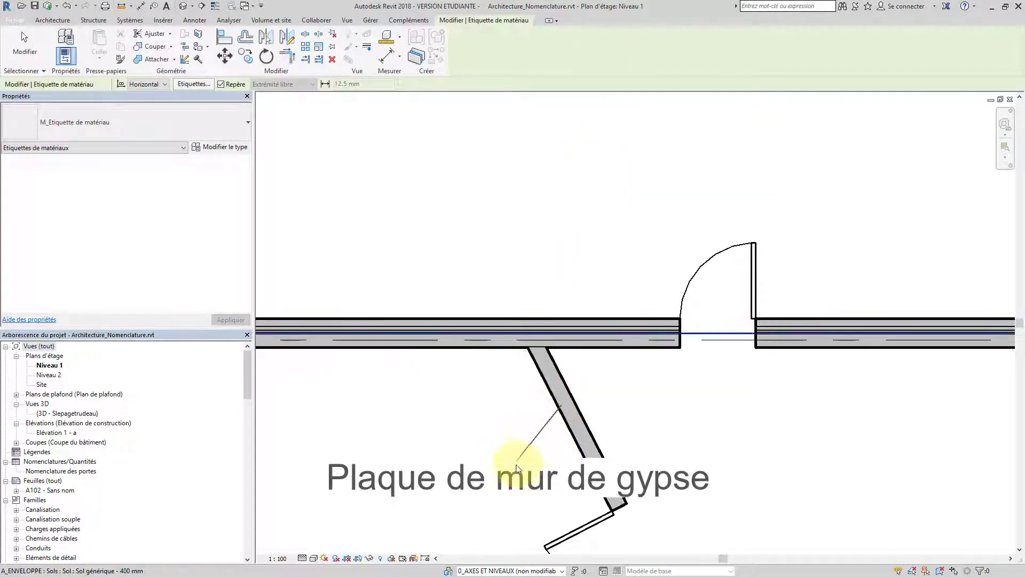
{"action": "left_click", "coordinate": [438, 469]}
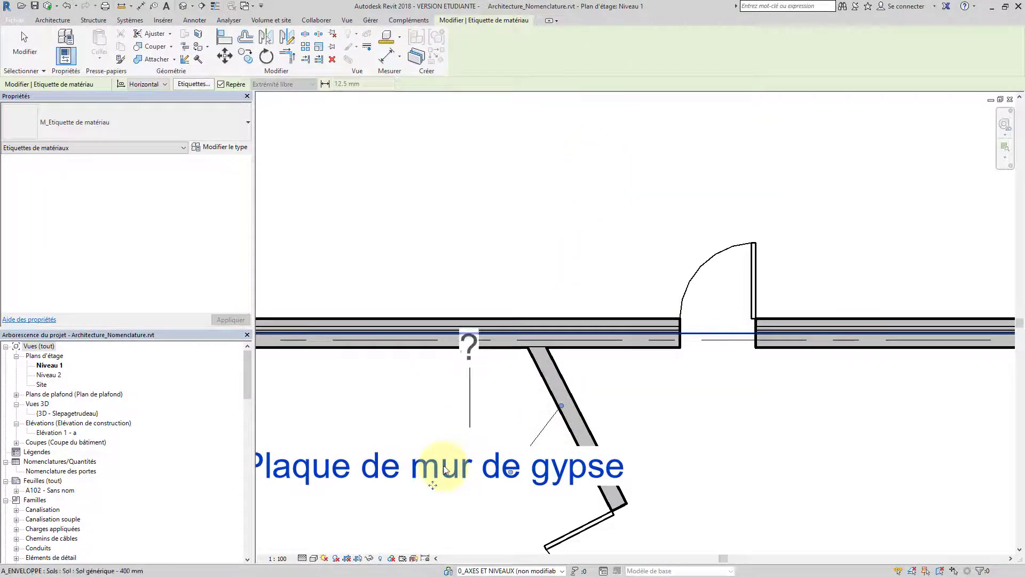
{"action": "left_click", "coordinate": [502, 319]}
{"action": "left_click", "coordinate": [432, 224]}
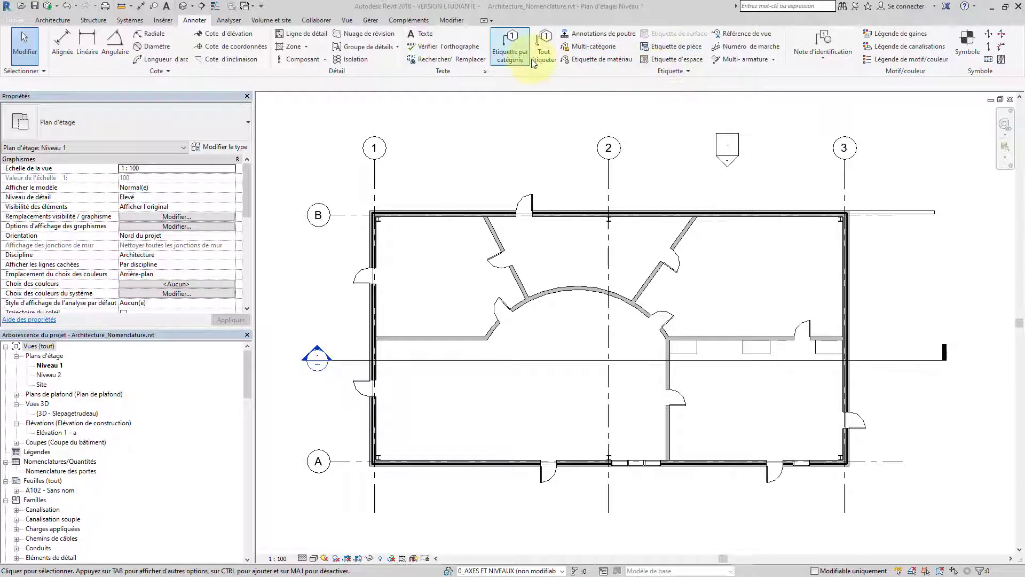
Place room tags without leaders in the upper-right, large lower-left and upper-left rooms.
{"action": "left_click", "coordinate": [644, 47]}
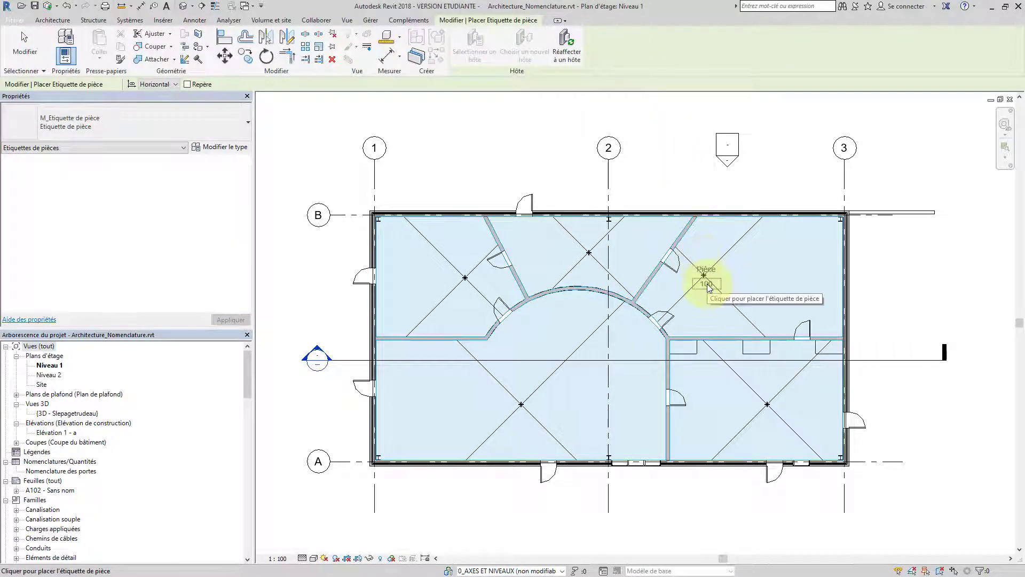
{"action": "left_click", "coordinate": [705, 284]}
{"action": "left_click", "coordinate": [523, 403]}
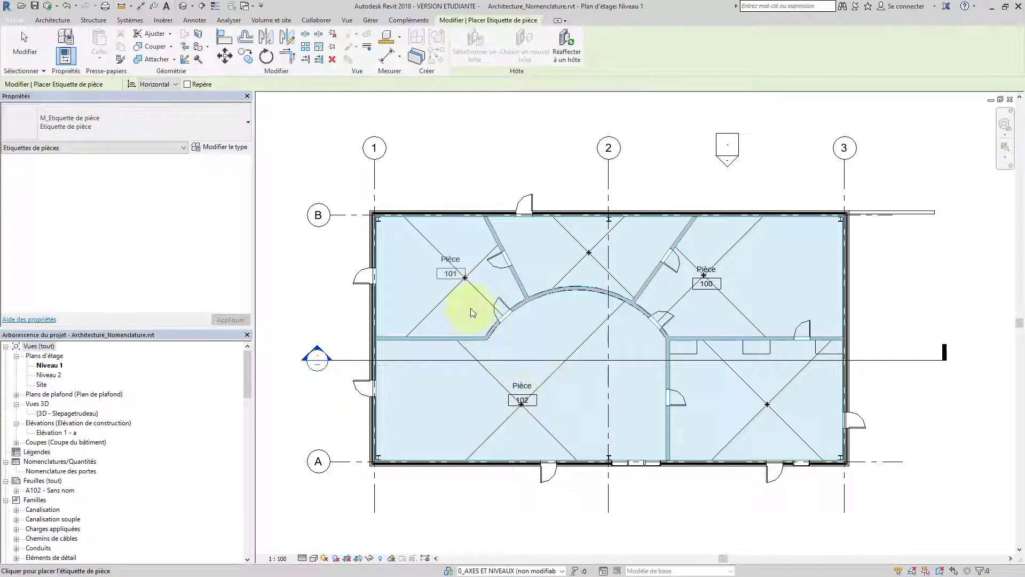
{"action": "left_click", "coordinate": [450, 275]}
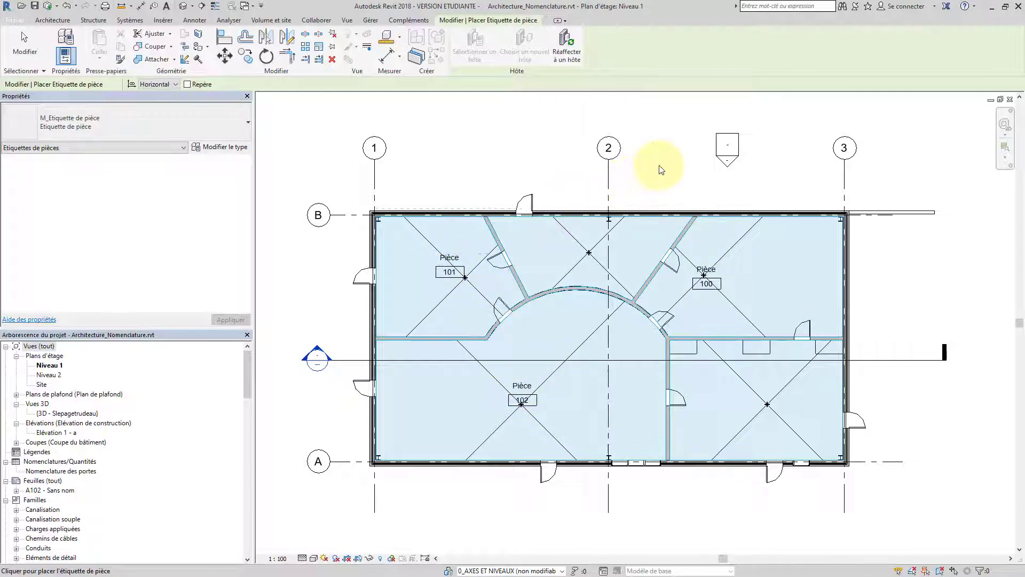
{"action": "key", "text": "Escape"}
{"action": "key", "text": "Escape"}
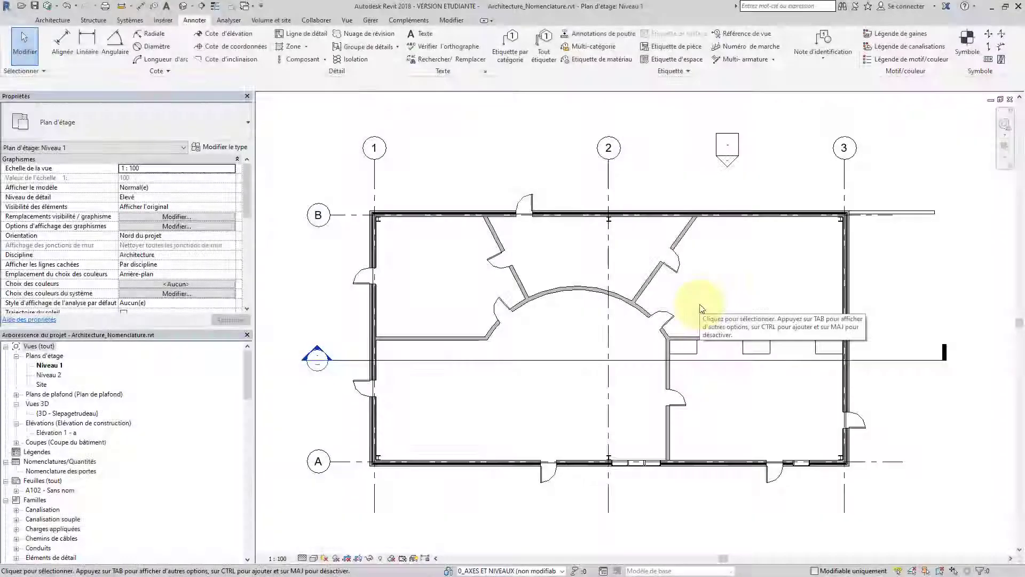
Tag the leftmost desk by category, loading M_Furniture Tag.rfa from the US Metric library's Annotations/Architectural folder.
{"action": "key", "text": "t"}
{"action": "key", "text": "g"}
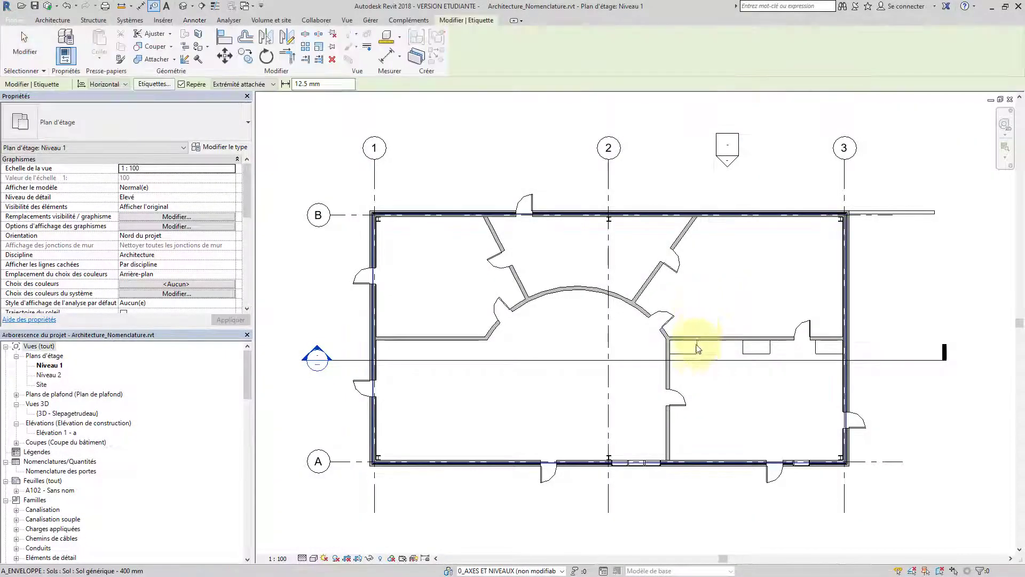
{"action": "left_click", "coordinate": [696, 348]}
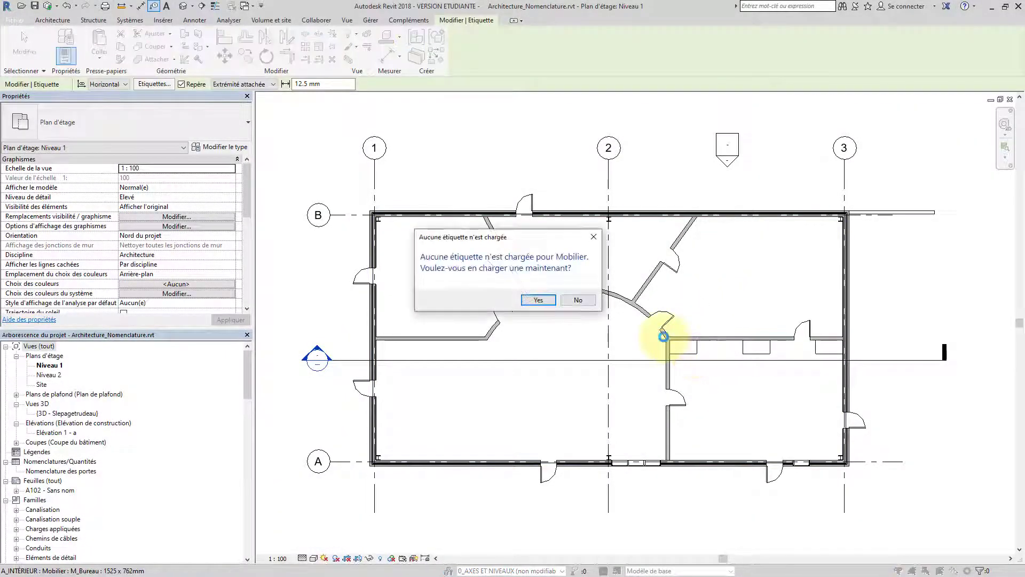
{"action": "left_click", "coordinate": [539, 299]}
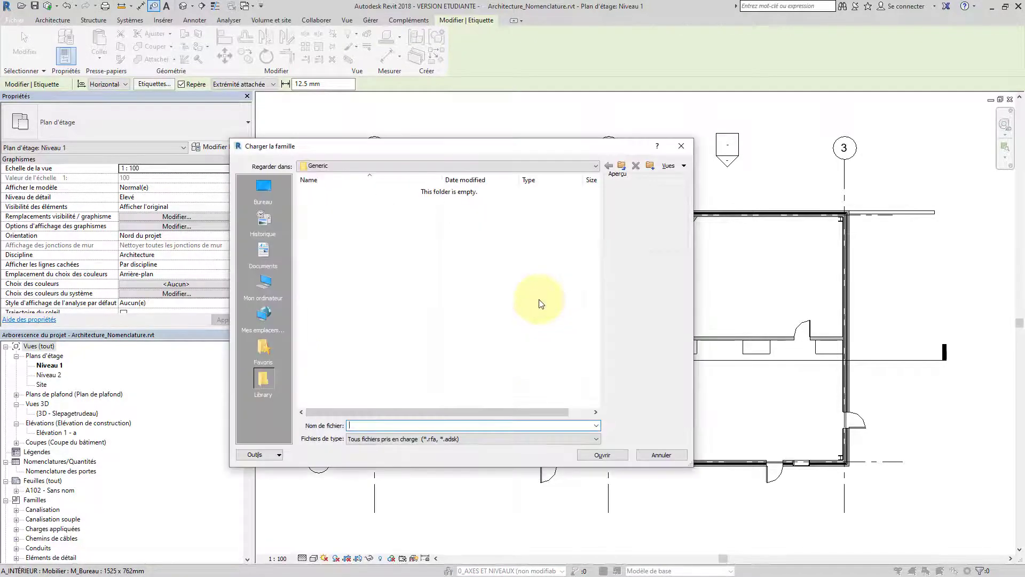
{"action": "left_click", "coordinate": [412, 166]}
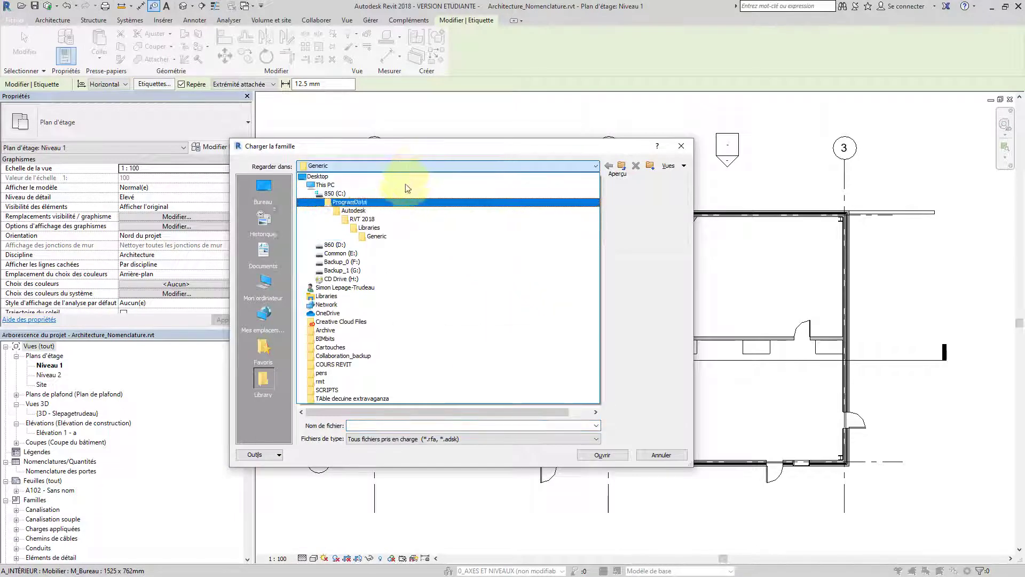
{"action": "left_click", "coordinate": [369, 228]}
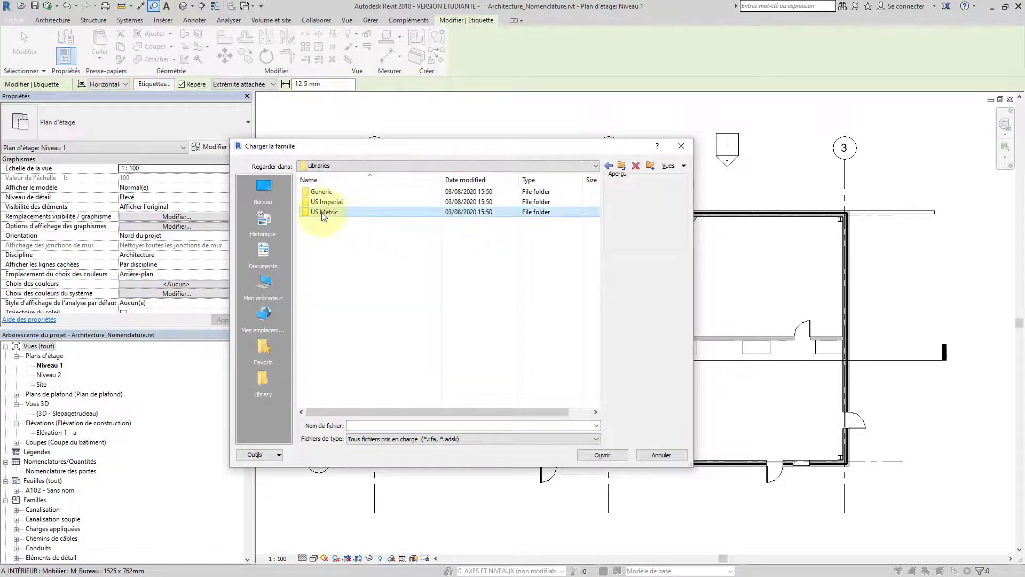
{"action": "double_click", "coordinate": [322, 213]}
{"action": "double_click", "coordinate": [327, 192]}
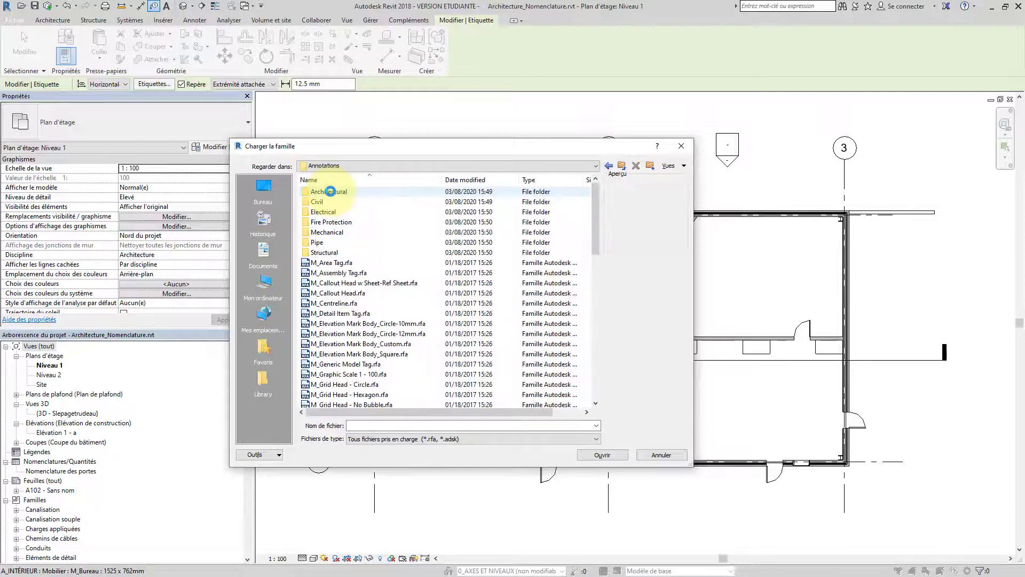
{"action": "double_click", "coordinate": [330, 191]}
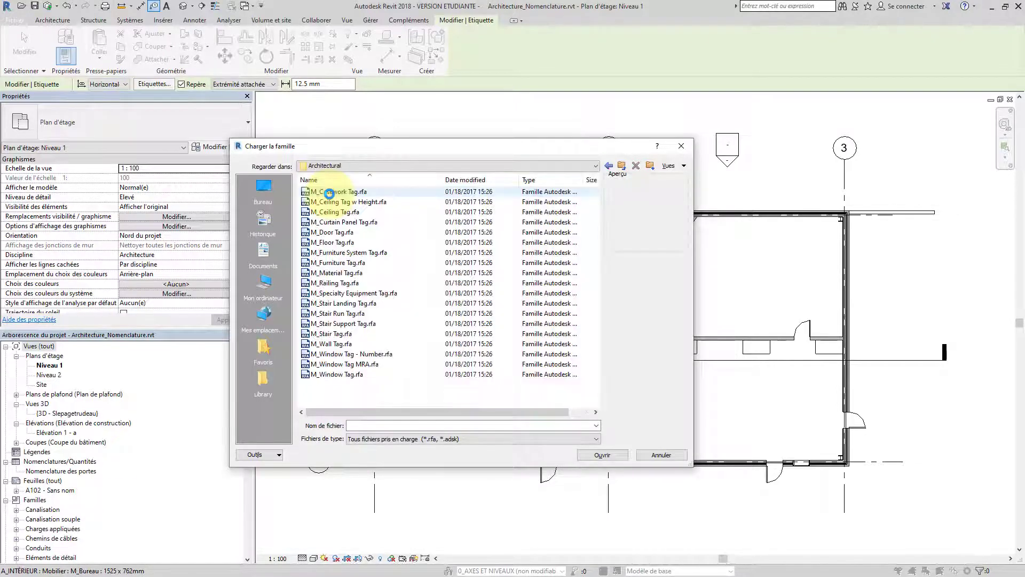
{"action": "left_click", "coordinate": [342, 262]}
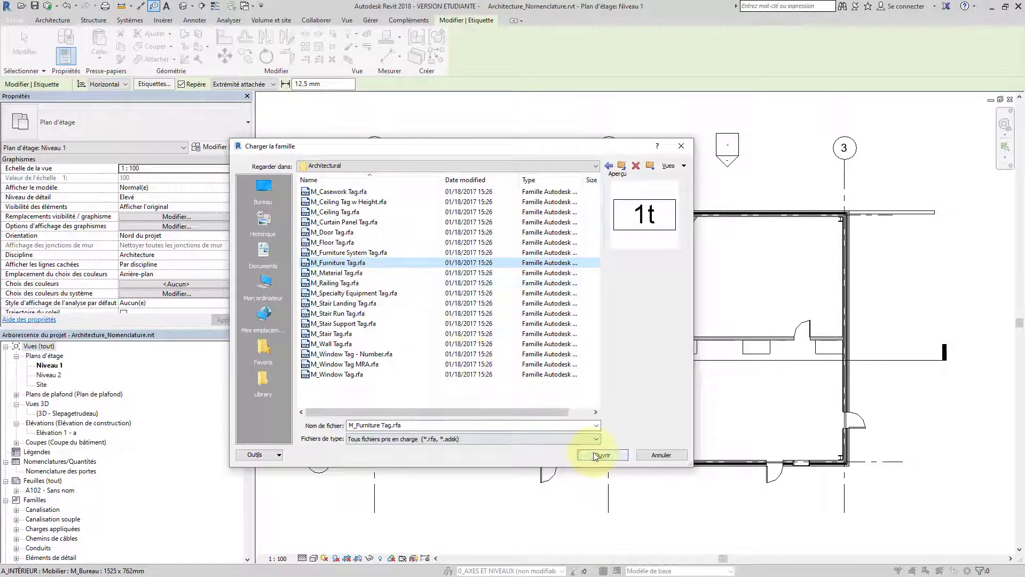
{"action": "left_click", "coordinate": [595, 455]}
{"action": "left_click", "coordinate": [686, 353]}
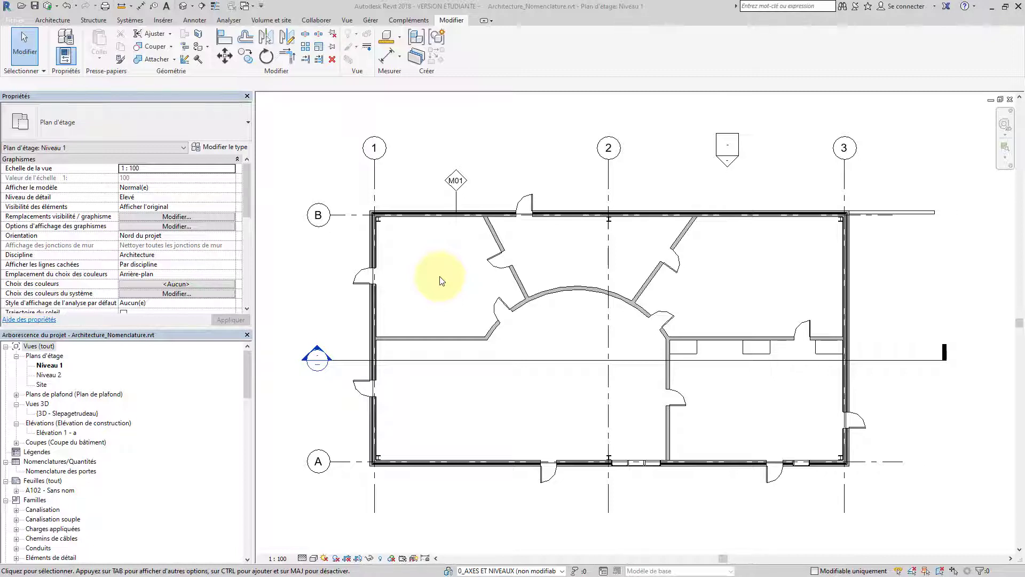
Open the upper exterior wall tag's family, examine its label's parameters, and close the family without saving.
{"action": "left_click", "coordinate": [456, 193]}
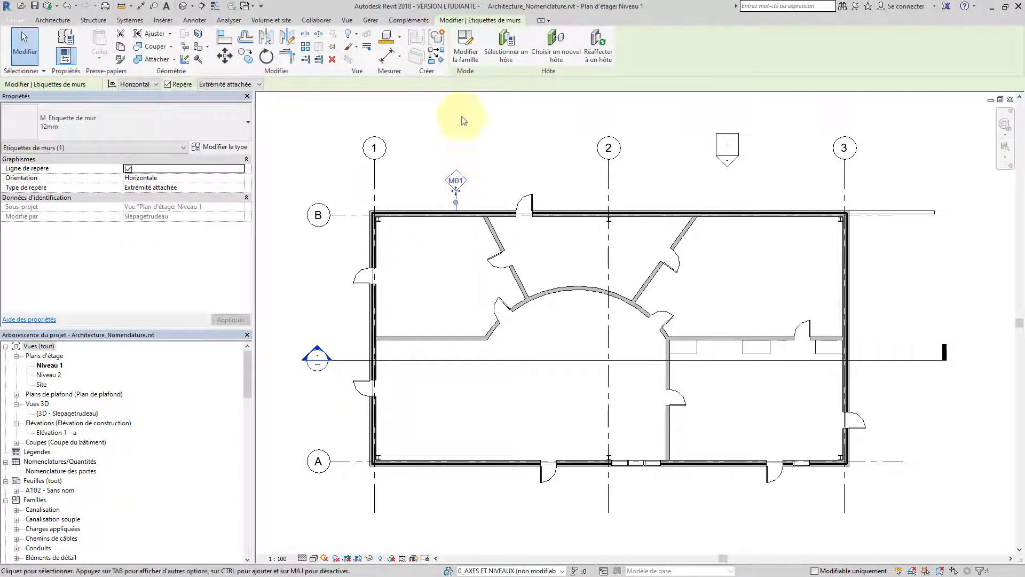
{"action": "left_click", "coordinate": [465, 60]}
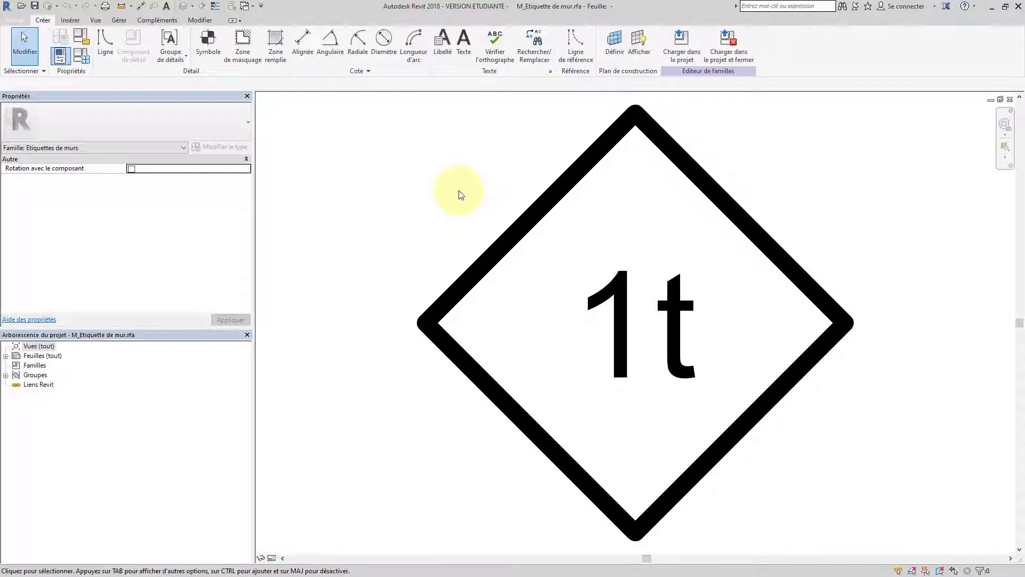
{"action": "left_click", "coordinate": [616, 315]}
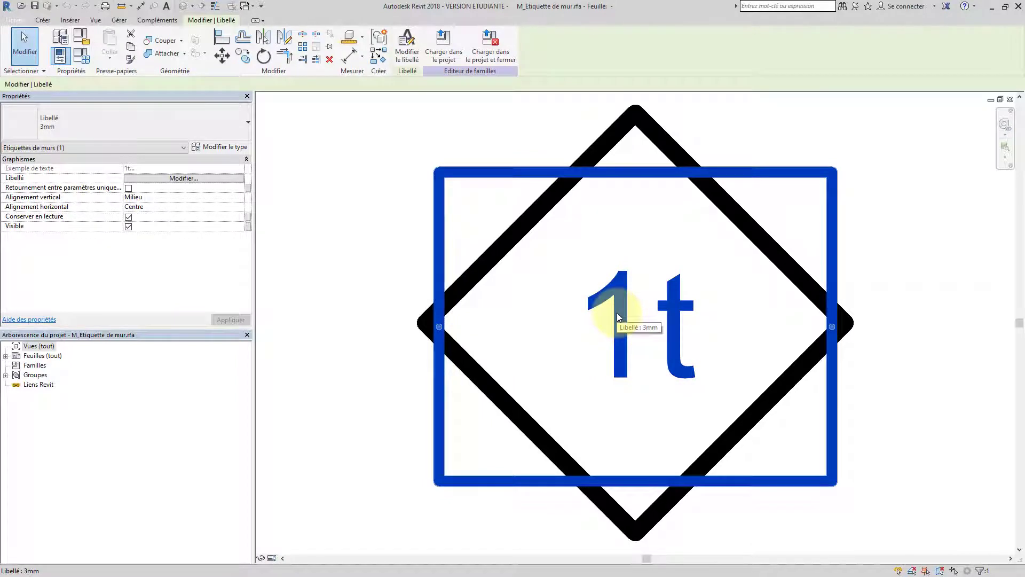
{"action": "left_click", "coordinate": [409, 52]}
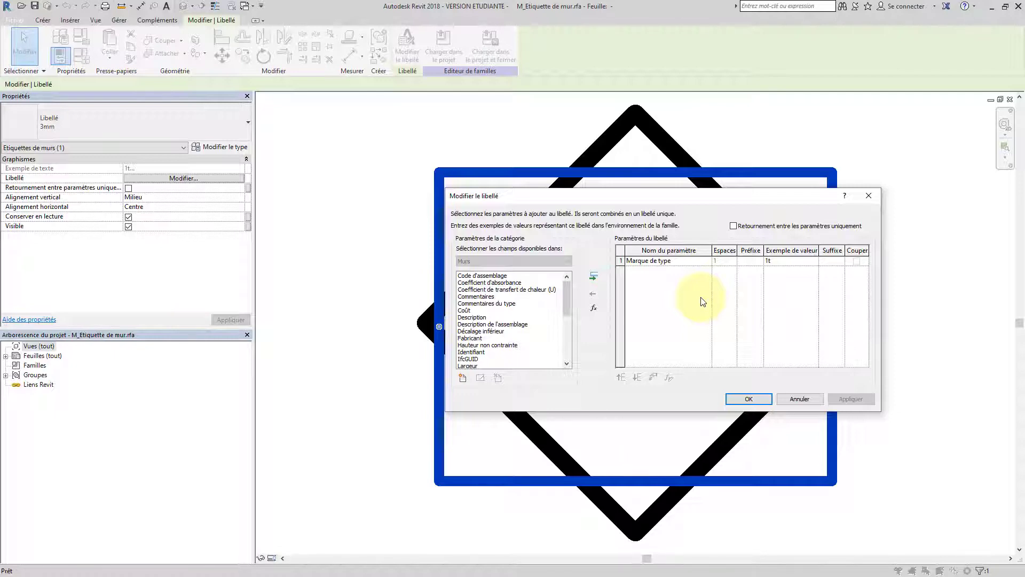
{"action": "left_click", "coordinate": [749, 399]}
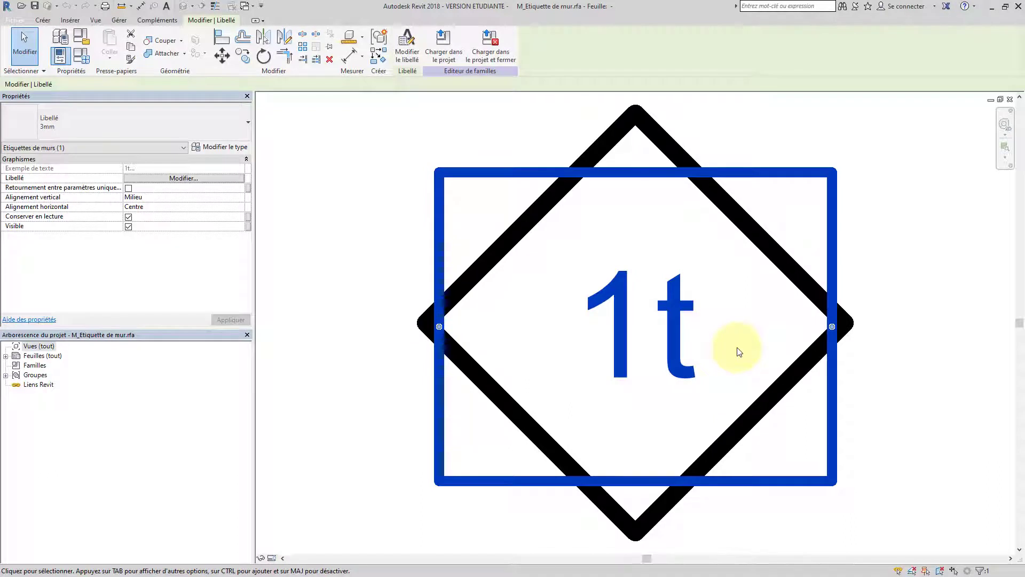
{"action": "left_click", "coordinate": [1010, 99]}
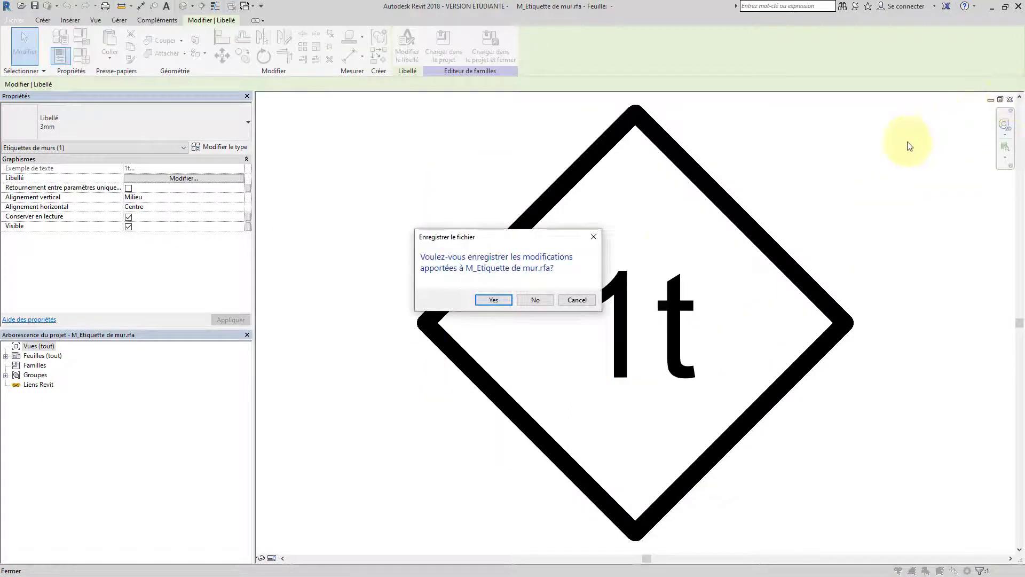
{"action": "left_click", "coordinate": [544, 299]}
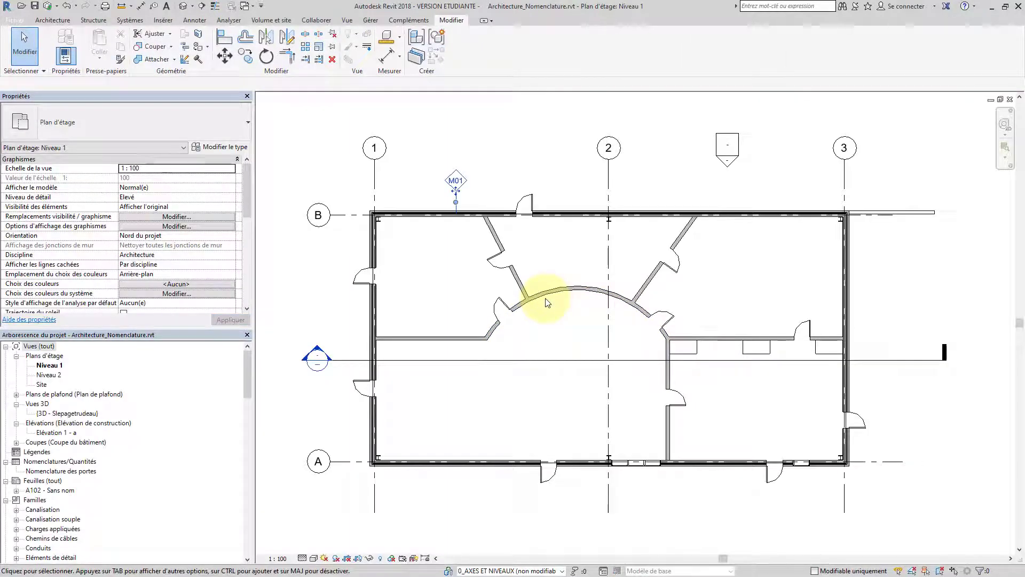
Open the type properties of the upper exterior wall.
{"action": "left_click", "coordinate": [402, 215]}
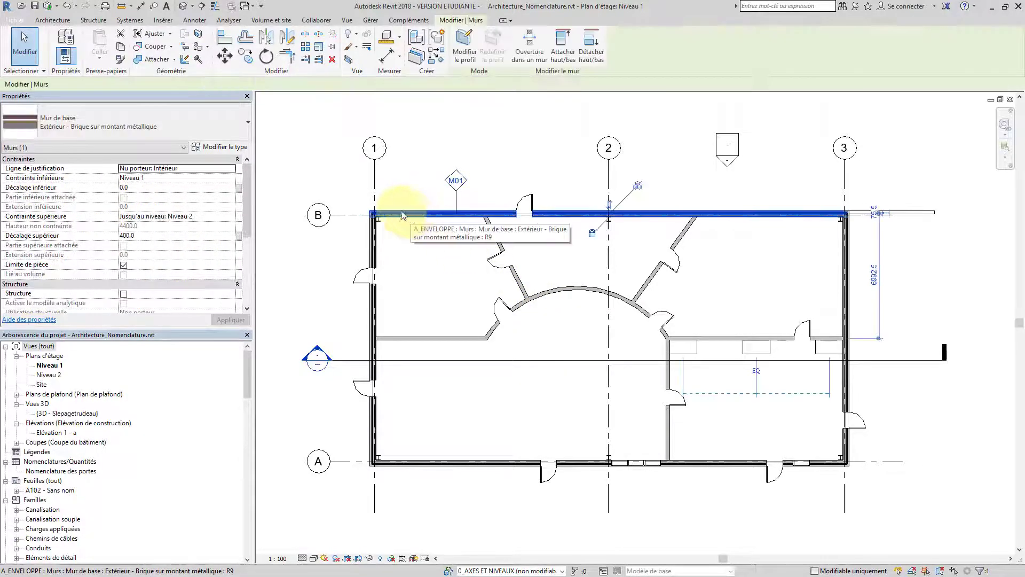
{"action": "left_click", "coordinate": [243, 149]}
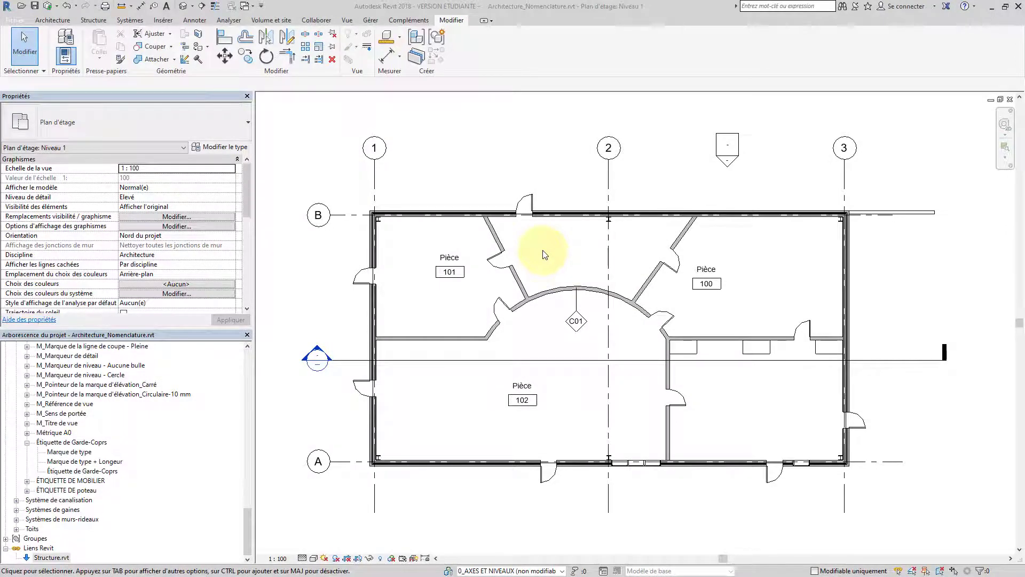
Select the host of the curved wall's tag and the host of the upper-left room's tag.
{"action": "left_click", "coordinate": [576, 321]}
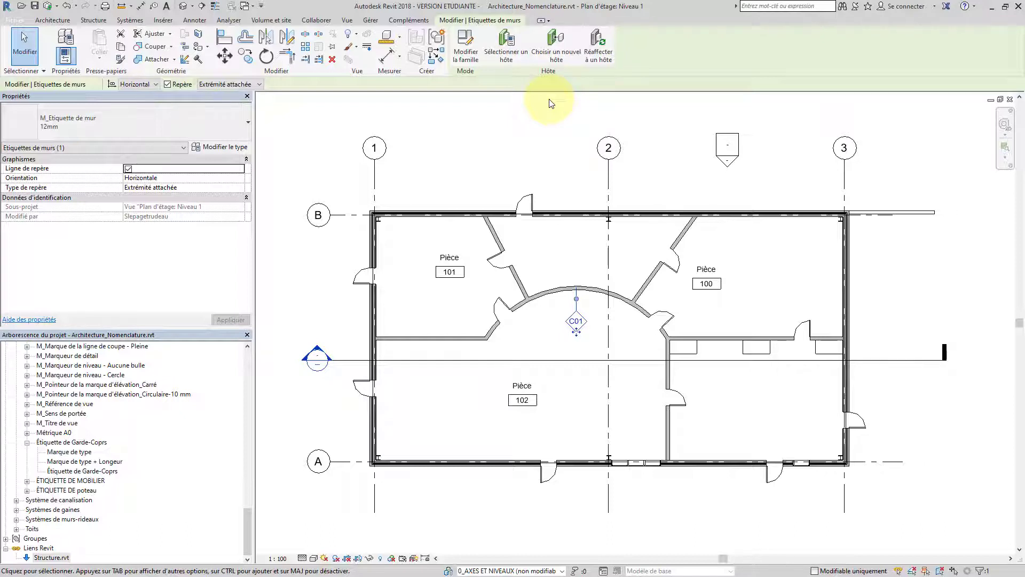
{"action": "left_click", "coordinate": [556, 149]}
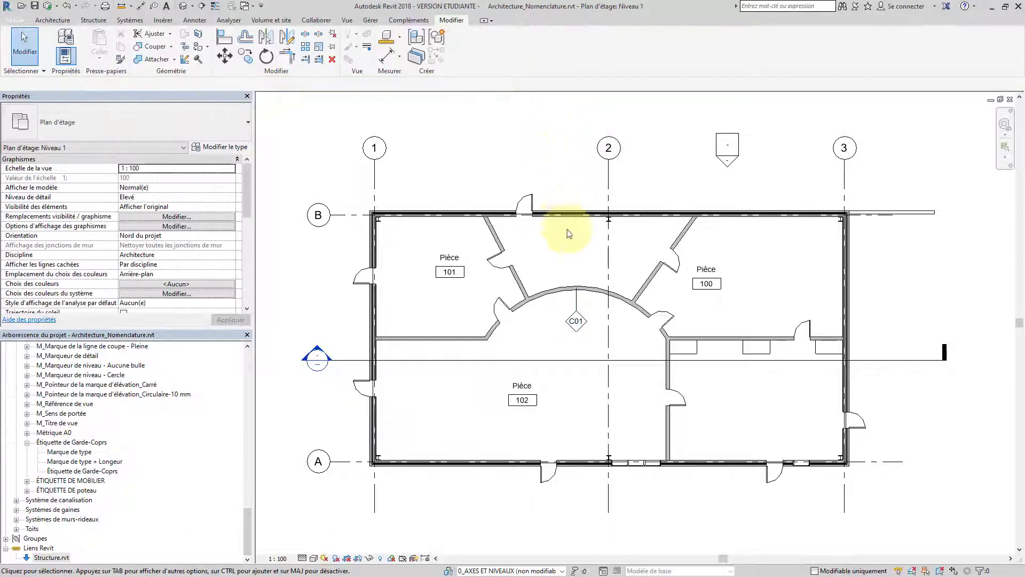
{"action": "left_click", "coordinate": [578, 311]}
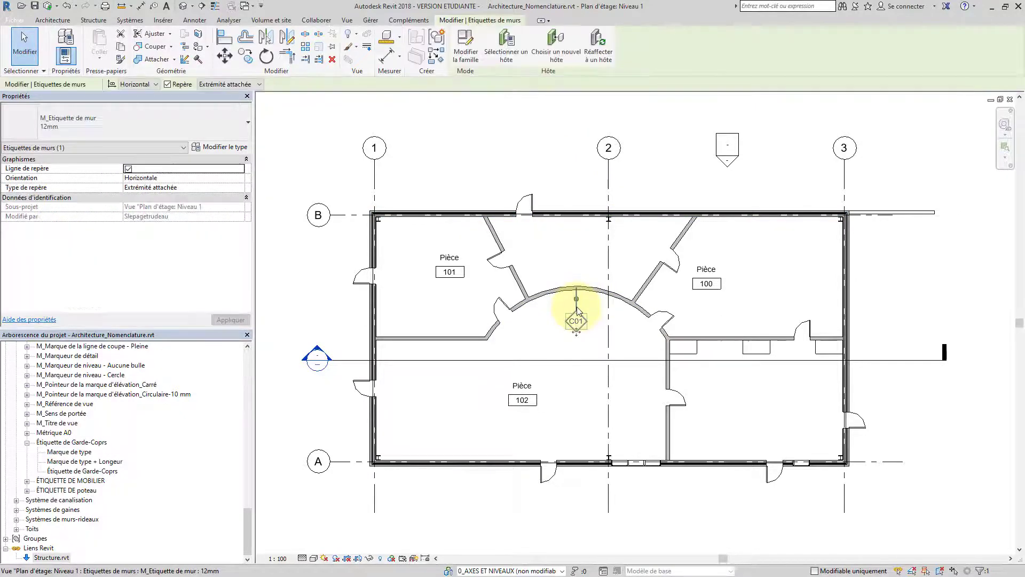
{"action": "left_click", "coordinate": [514, 58]}
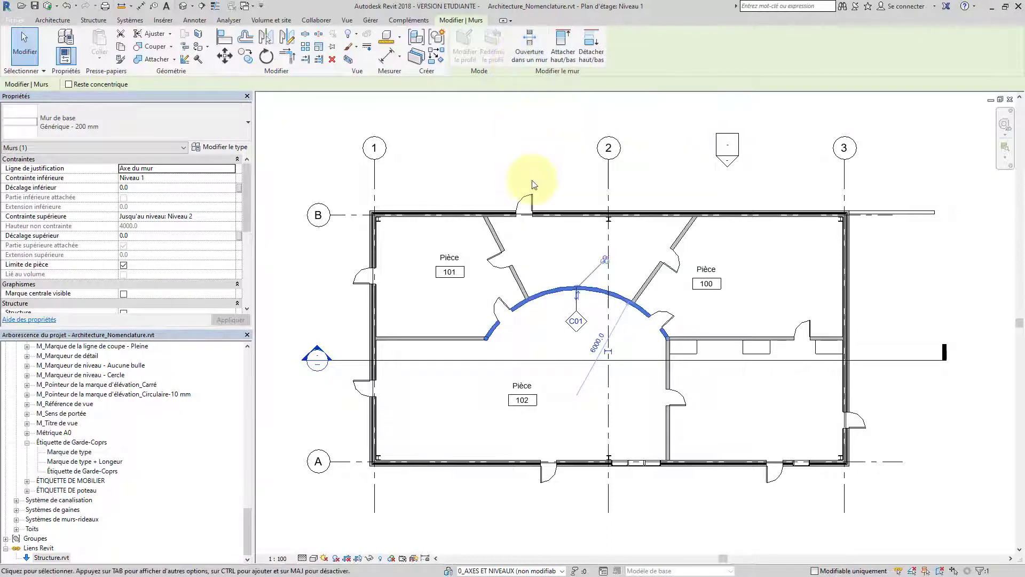
{"action": "left_click", "coordinate": [448, 271]}
{"action": "left_click", "coordinate": [505, 55]}
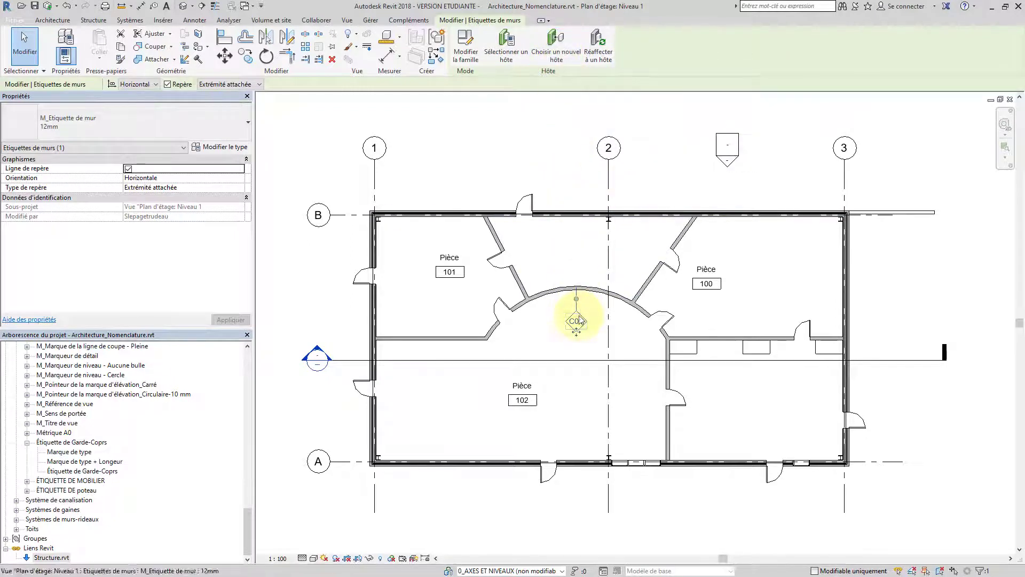
Pick the upper exterior wall as the new host for the curved wall's tag.
{"action": "left_click", "coordinate": [553, 55]}
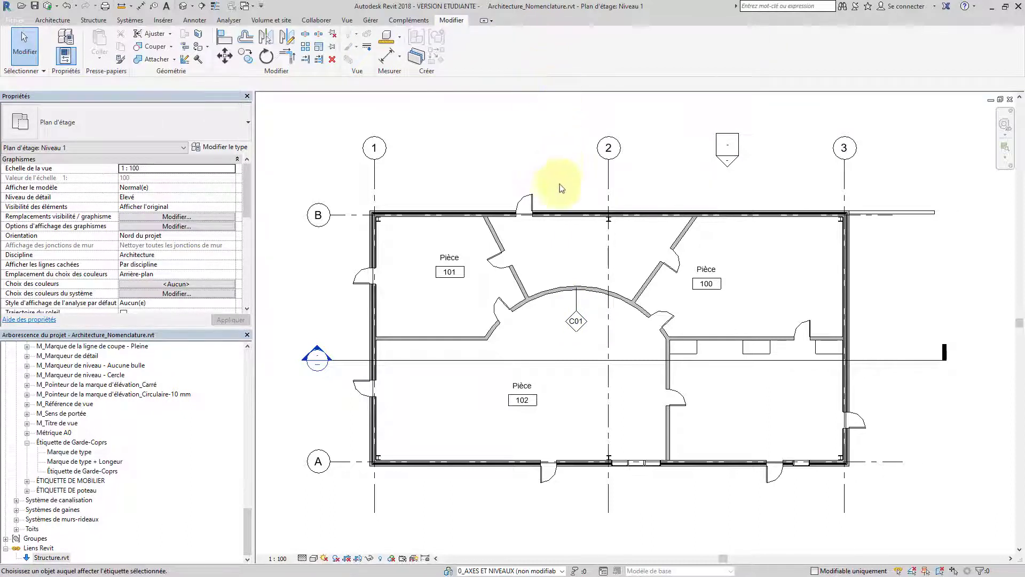
{"action": "left_click", "coordinate": [561, 216]}
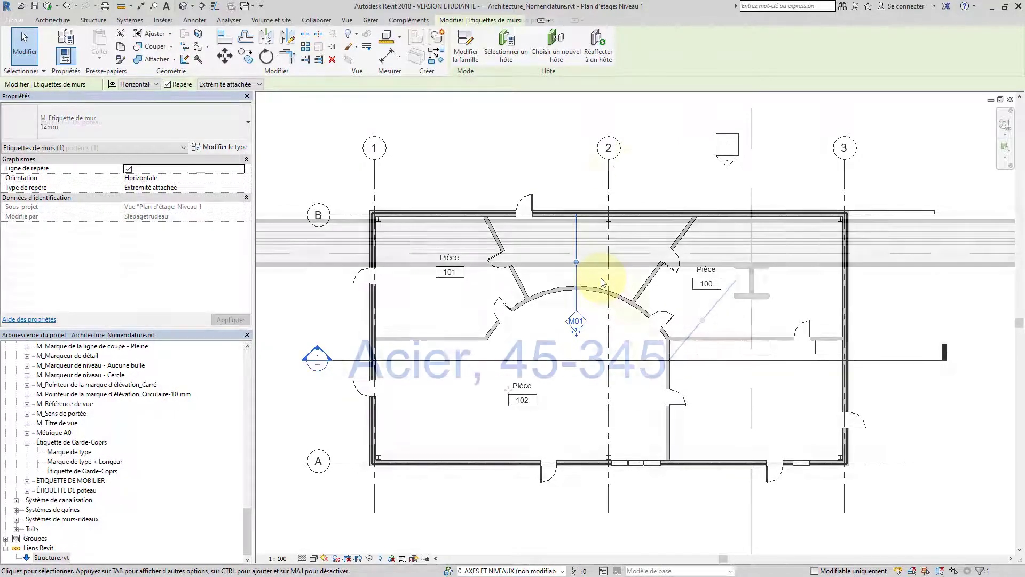
Reload the linked model Structure.rvt.
{"action": "scroll", "coordinate": [609, 160], "scroll_direction": "up", "scroll_amount": 5}
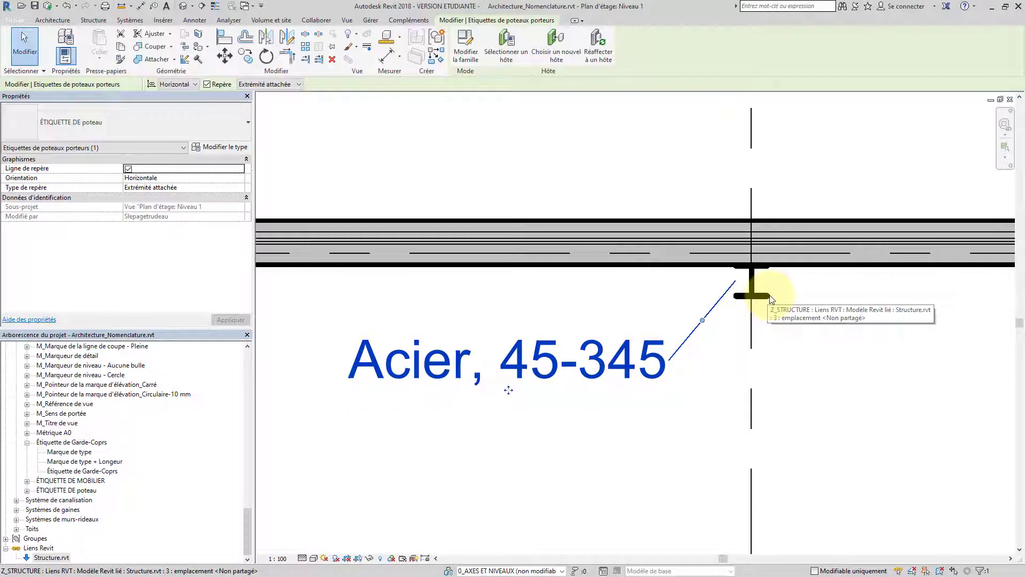
{"action": "key", "text": "Escape"}
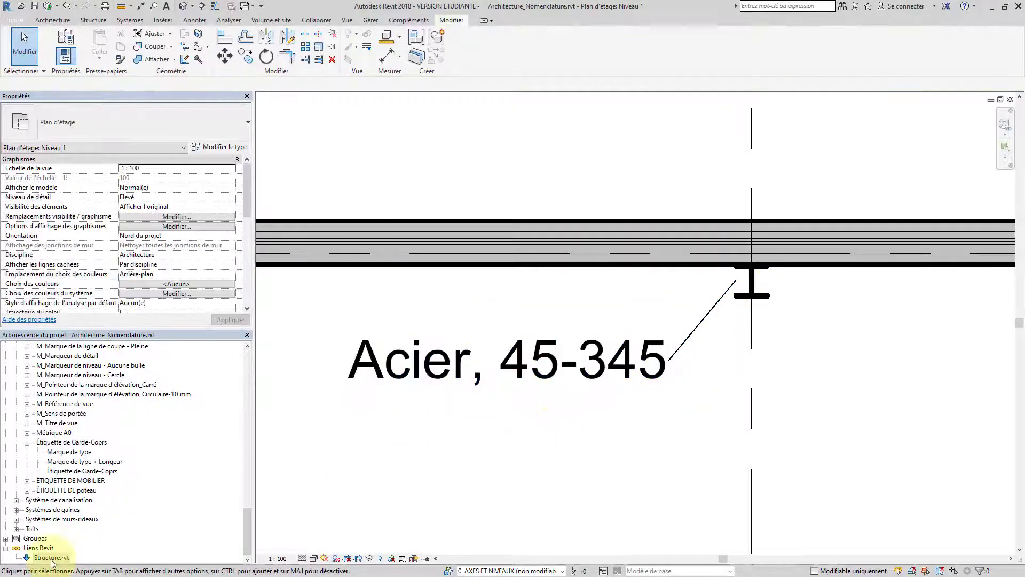
{"action": "right_click", "coordinate": [53, 560]}
{"action": "left_click", "coordinate": [81, 372]}
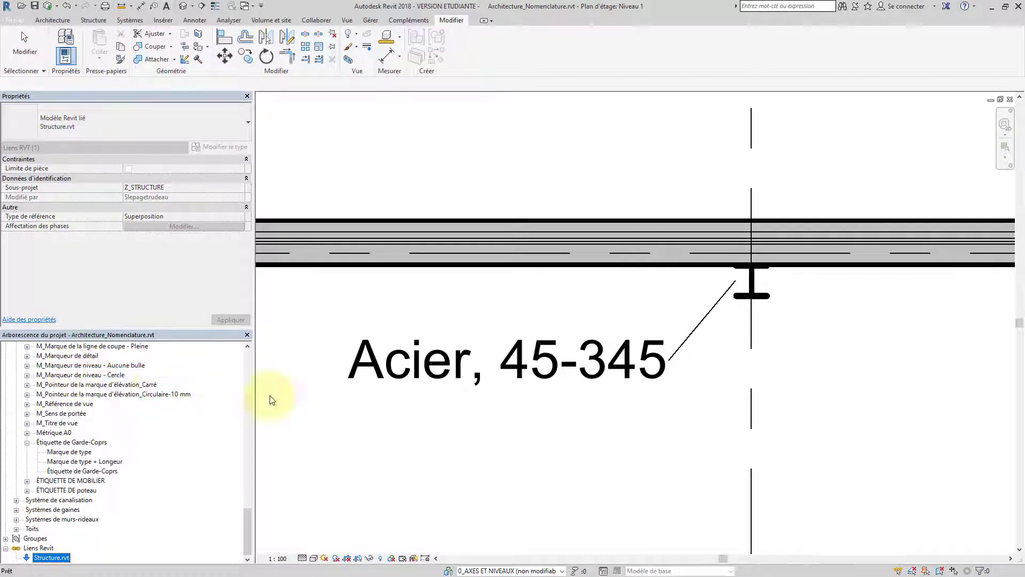
{"action": "left_click", "coordinate": [613, 442]}
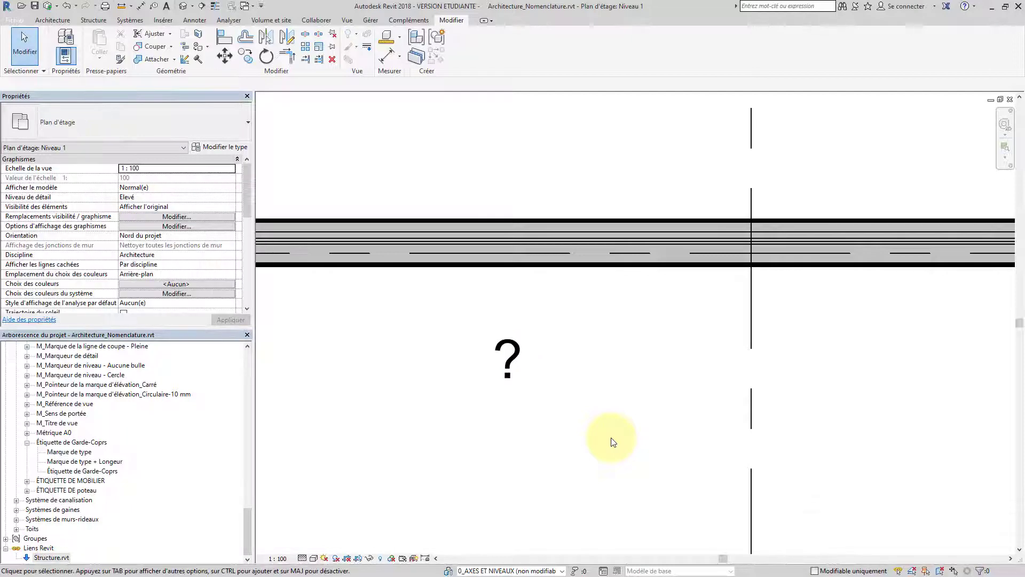
Open Reconcile Hosting for the orphaned column tag and show its listed entry in the plan view.
{"action": "left_click", "coordinate": [508, 366]}
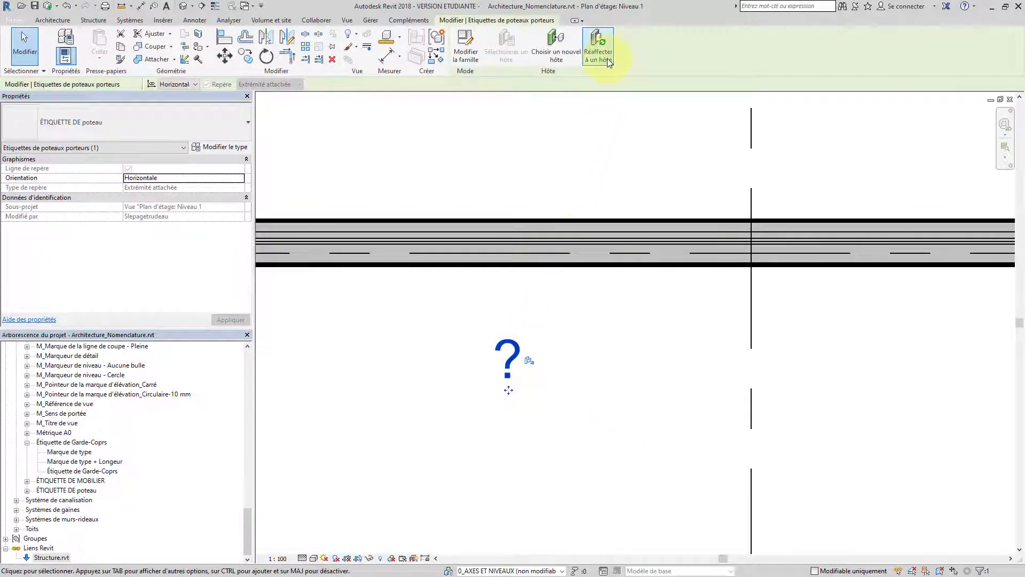
{"action": "left_click", "coordinate": [598, 43]}
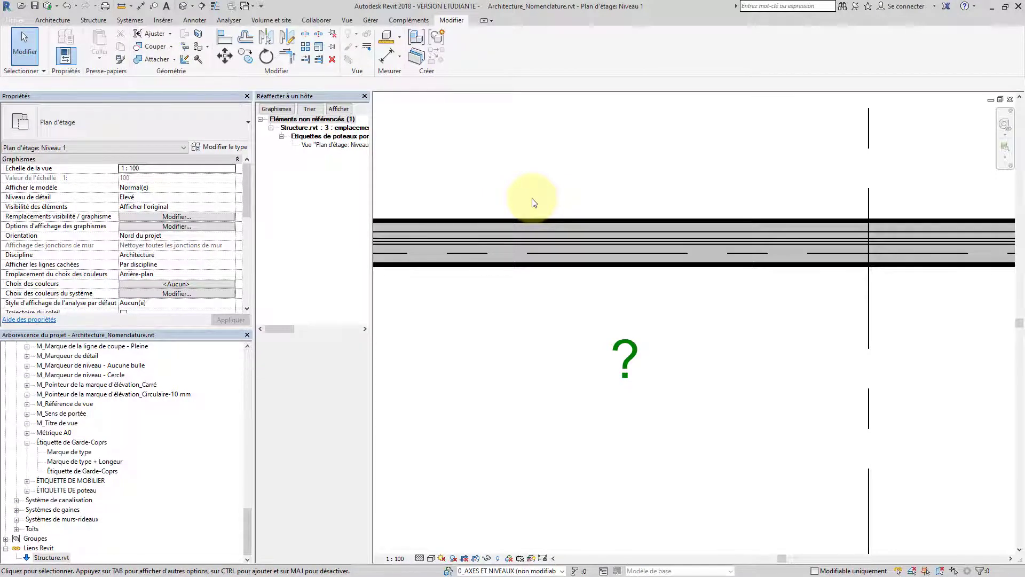
{"action": "left_click", "coordinate": [331, 145]}
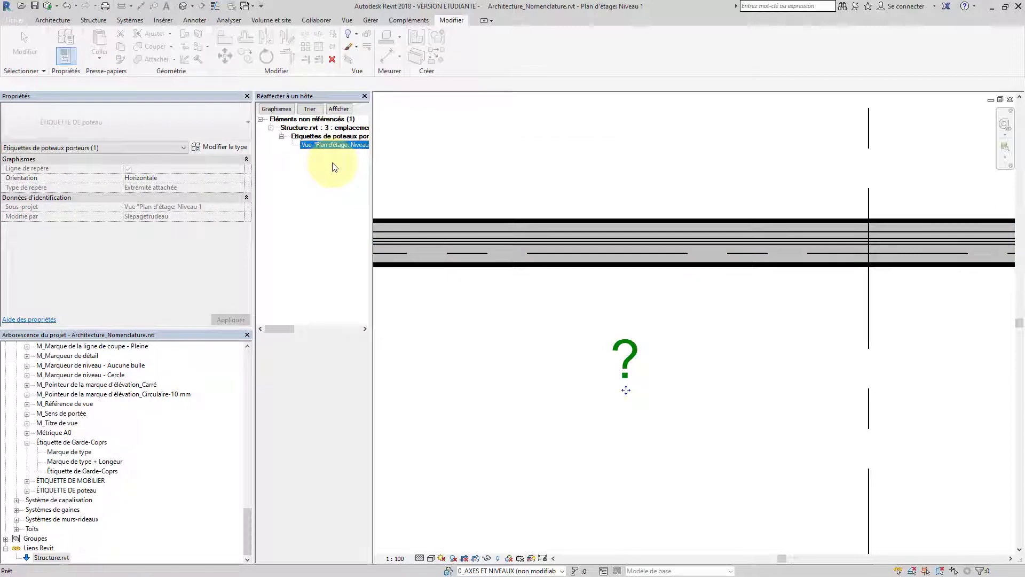
{"action": "left_click", "coordinate": [339, 109]}
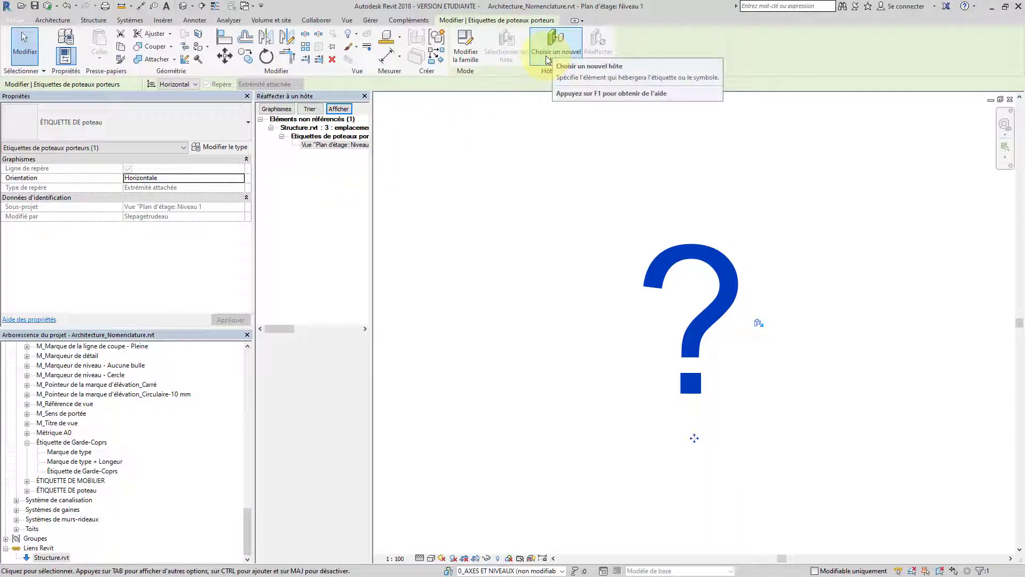
Select the upper exterior wall in the floor plan.
{"action": "left_click", "coordinate": [396, 202]}
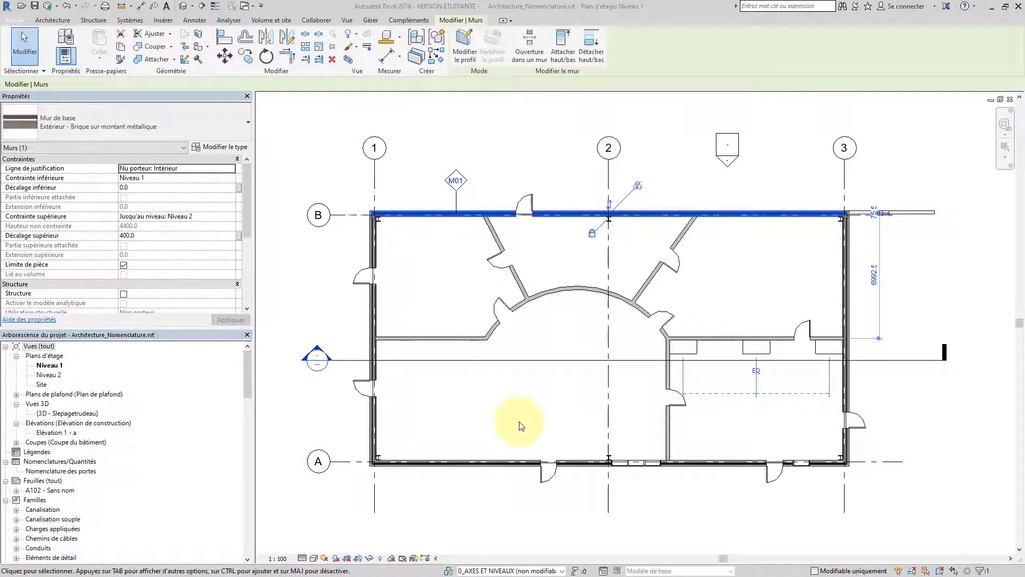